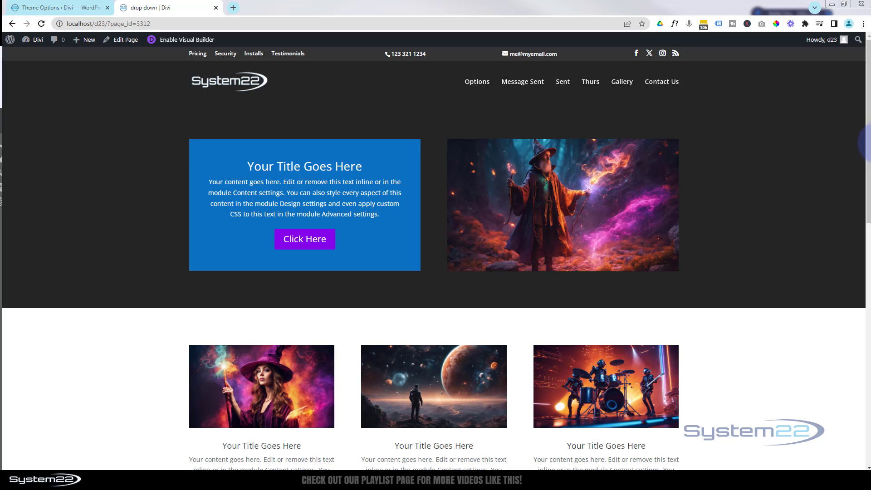
# Step: Look over the page and try out the More Information drop-down tab beneath the three blurbs
pyautogui.scroll(-1, 862, 173)
pyautogui.scroll(-5, 861, 172)
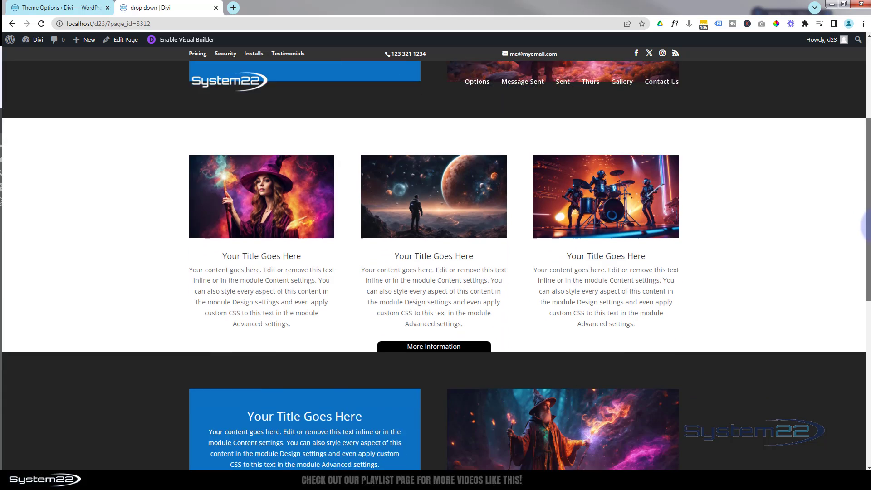
pyautogui.scroll(-2, 862, 172)
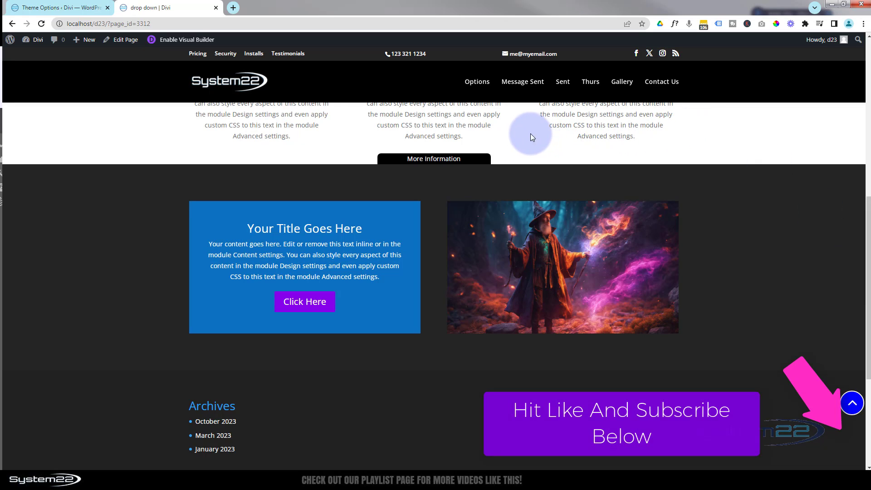
pyautogui.click(461, 157)
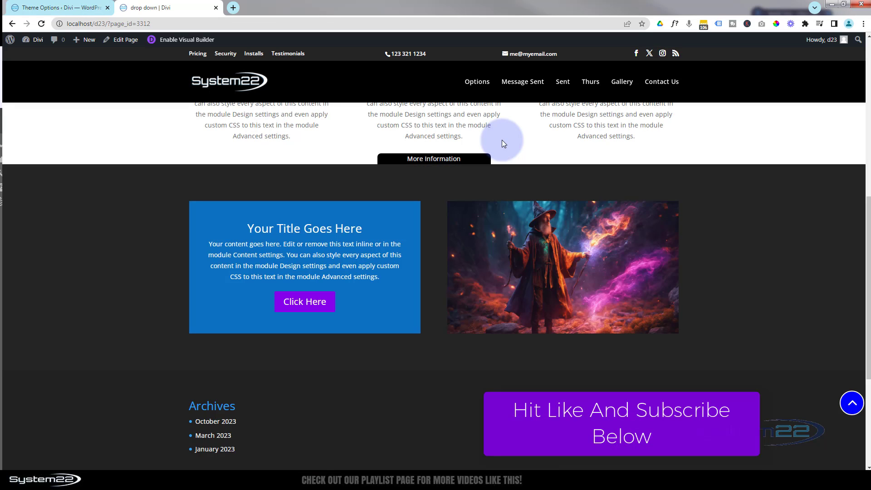
pyautogui.scroll(5, 511, 235)
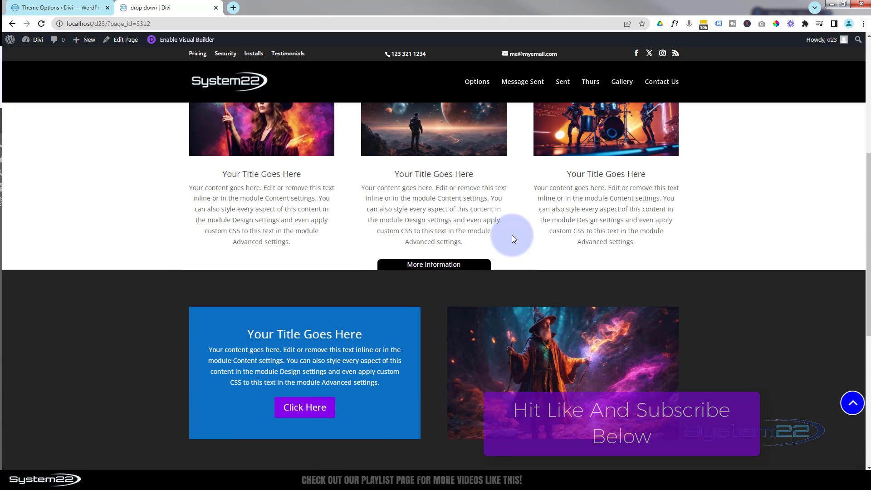
pyautogui.scroll(3, 511, 234)
pyautogui.scroll(-4, 512, 233)
pyautogui.scroll(-2, 512, 233)
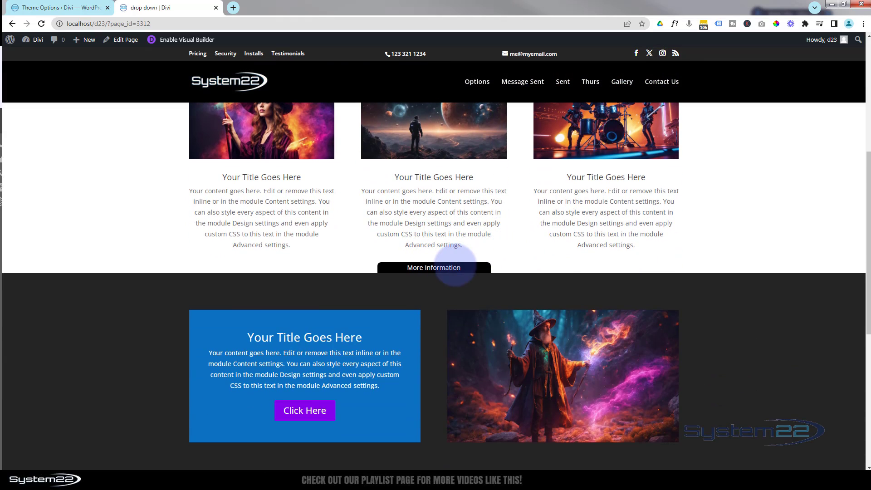
pyautogui.click(455, 266)
pyautogui.scroll(-3, 455, 265)
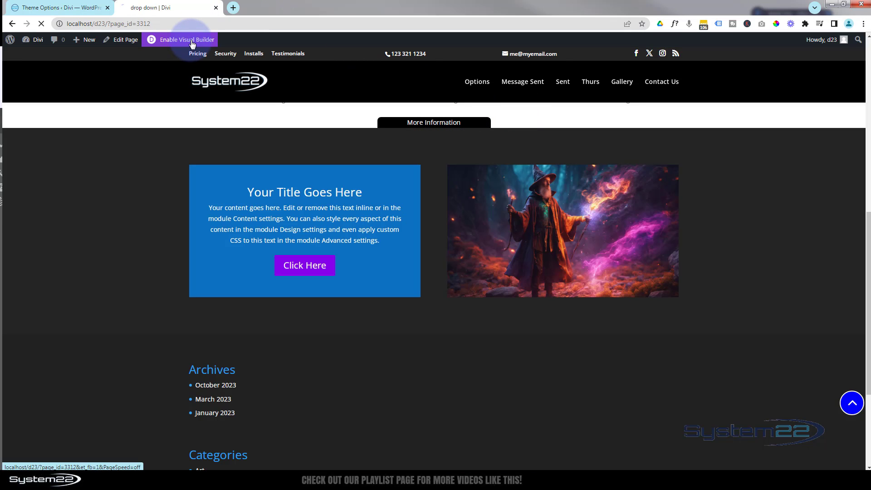
# Step: Enable the Visual Builder and delete the existing More Information row below the three blurbs
pyautogui.click(193, 40)
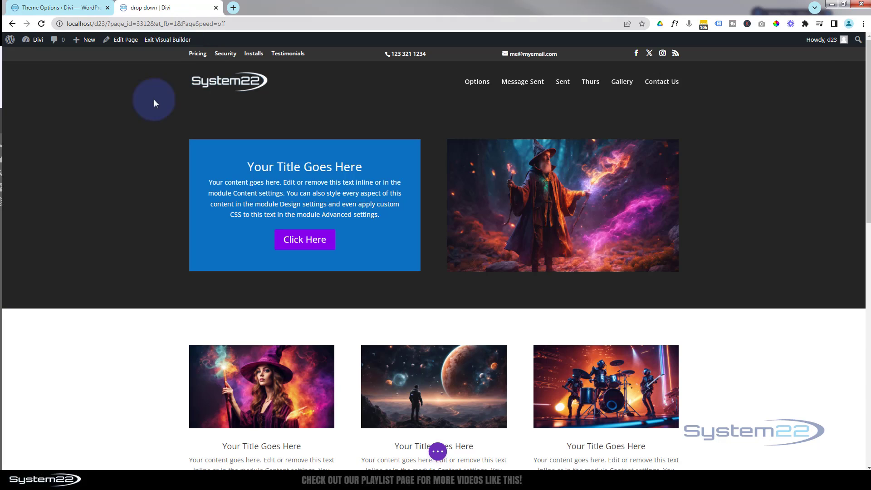
pyautogui.scroll(-3, 148, 185)
pyautogui.scroll(-2, 148, 185)
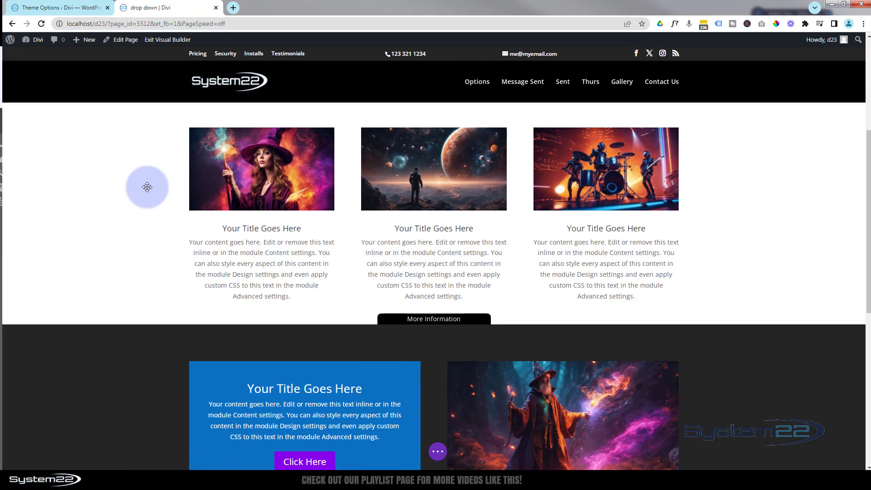
pyautogui.click(423, 320)
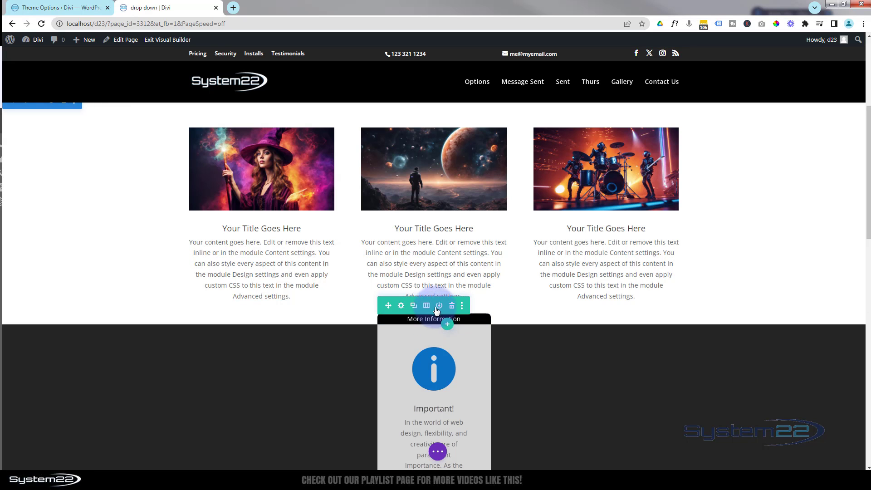
pyautogui.click(452, 306)
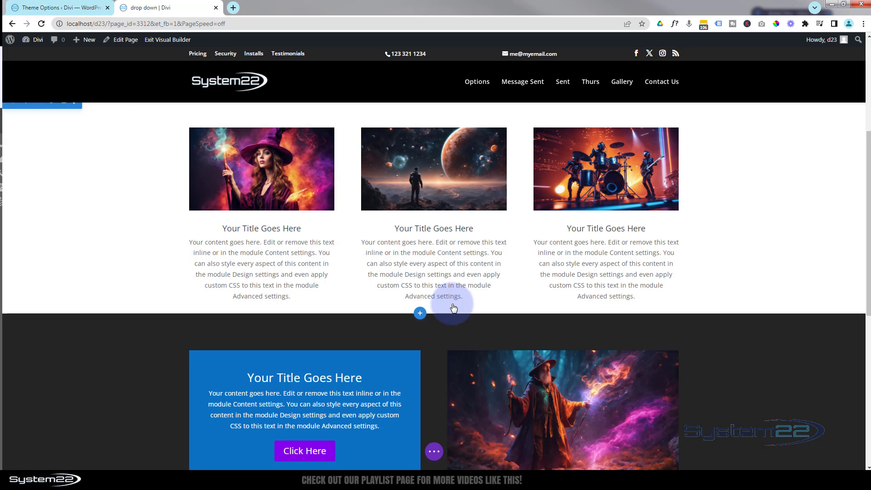
# Step: Clear the bottom padding of the white three-blurb section and save the section settings
pyautogui.scroll(1, 125, 234)
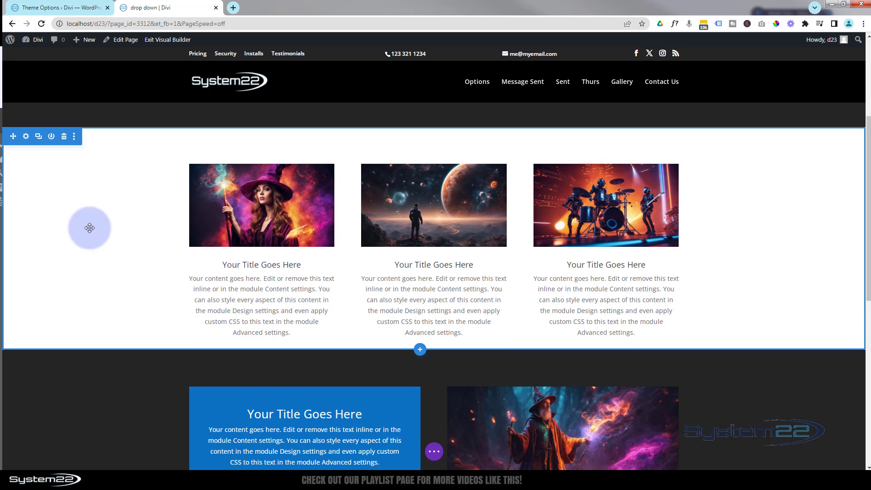
pyautogui.click(24, 136)
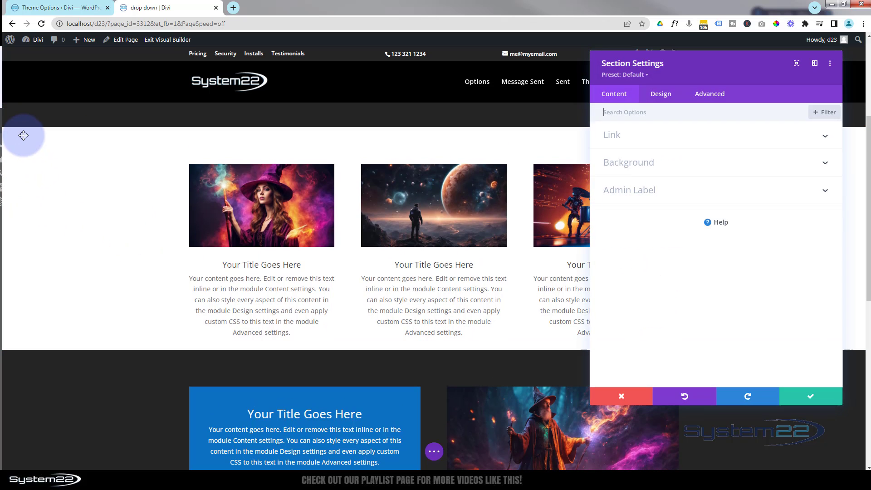
pyautogui.click(661, 94)
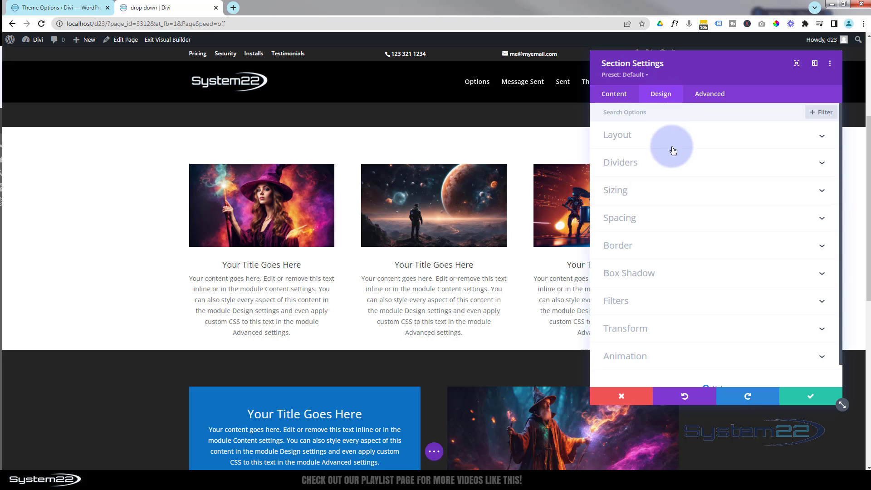
pyautogui.click(684, 219)
pyautogui.click(675, 194)
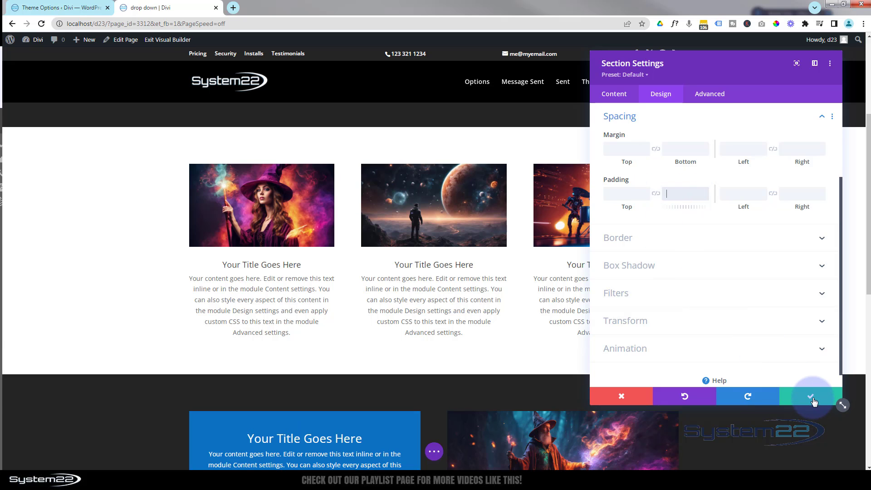
pyautogui.click(800, 391)
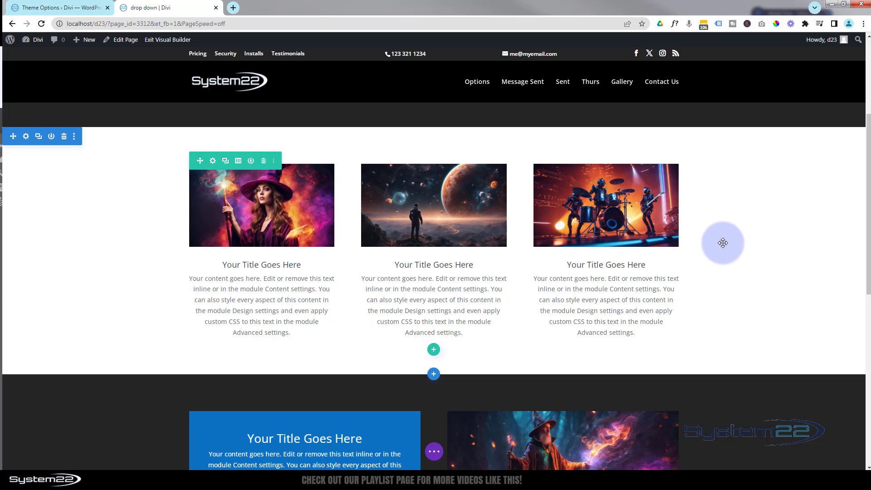
# Step: Insert a single-column row below the three blurbs and add a Text module to it
pyautogui.scroll(-1, 737, 240)
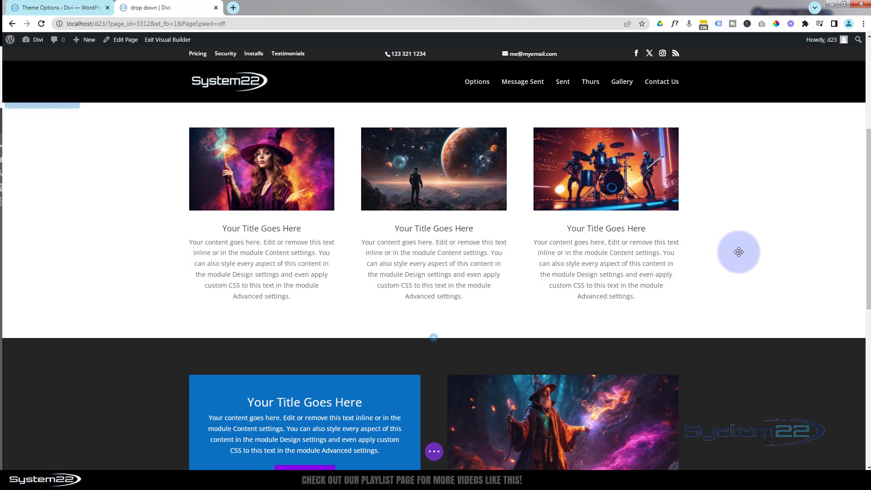
pyautogui.scroll(2, 738, 250)
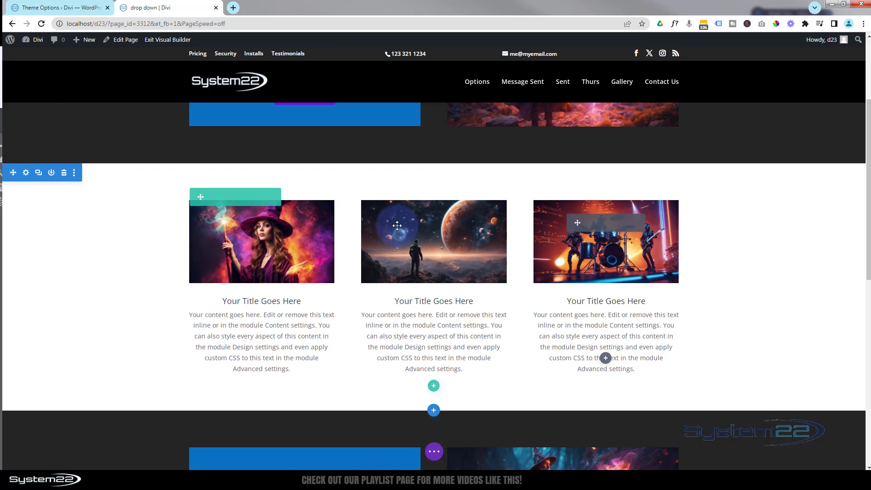
pyautogui.click(434, 388)
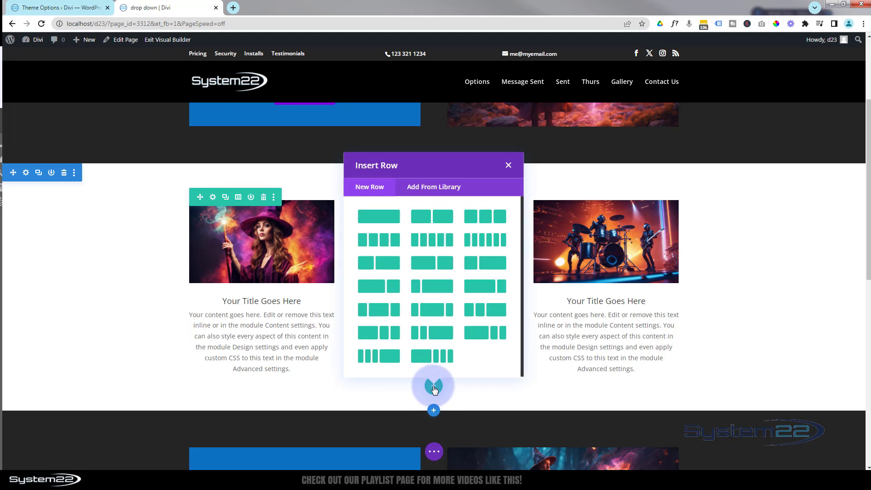
pyautogui.click(384, 221)
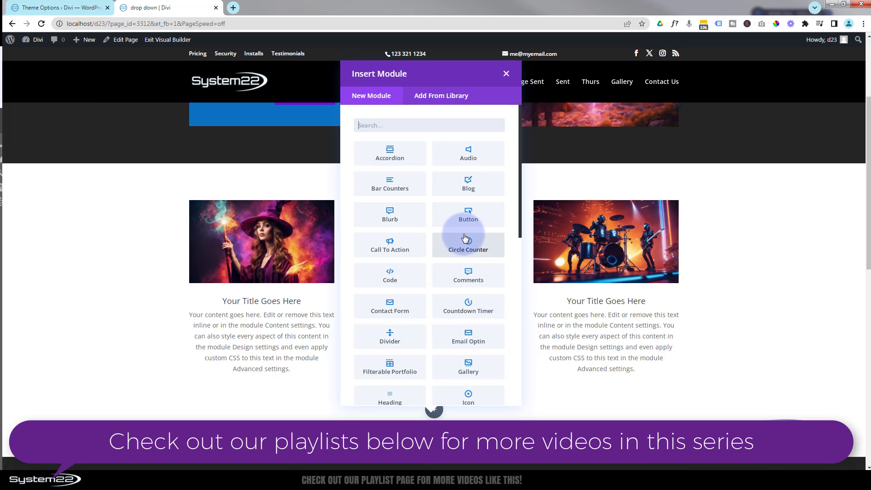
pyautogui.scroll(-6, 460, 234)
pyautogui.scroll(-3, 465, 237)
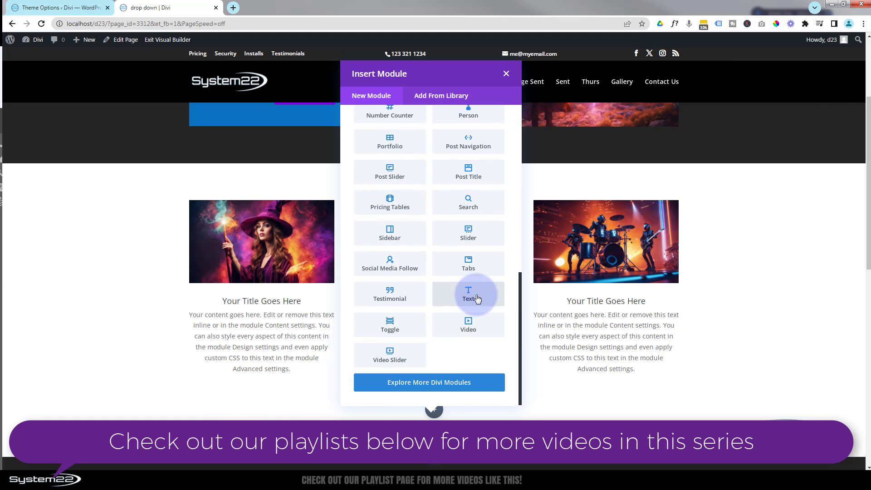
pyautogui.click(476, 298)
# Step: Replace the Text module's body with "More Information!" and give the module a black background
pyautogui.moveTo(749, 250); pyautogui.dragTo(590, 209)
pyautogui.write('Mo')
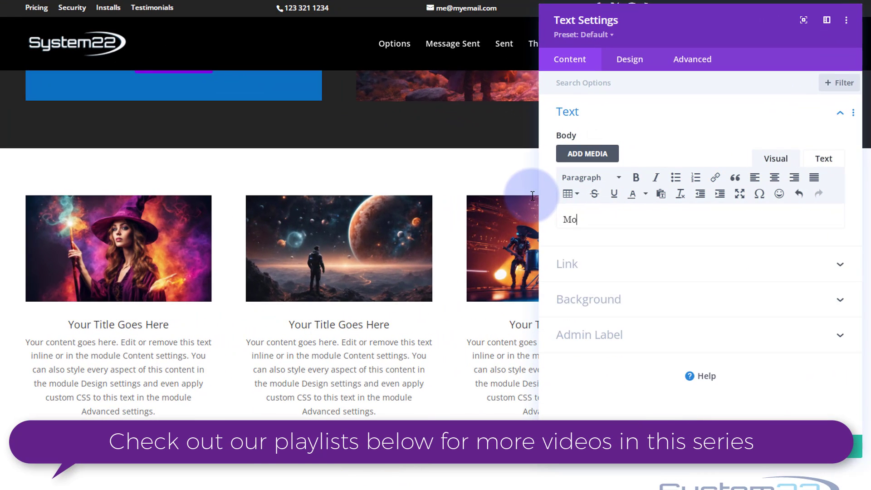
pyautogui.write('re Information!')
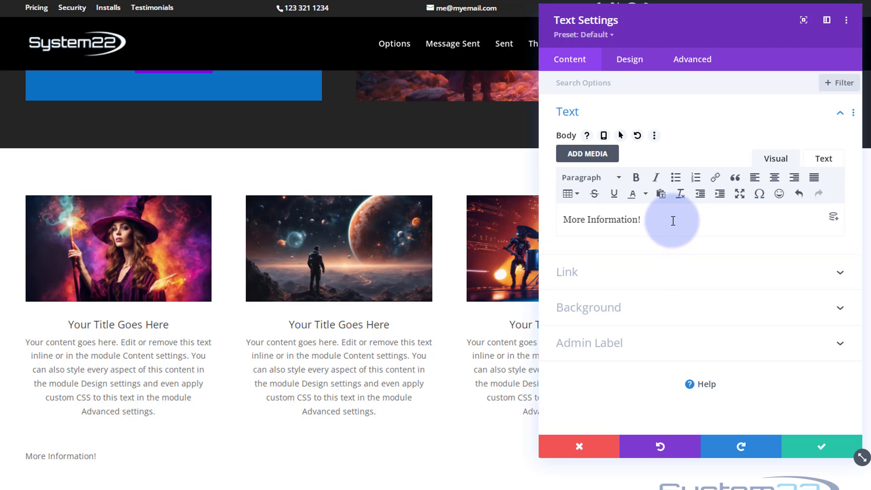
pyautogui.click(662, 310)
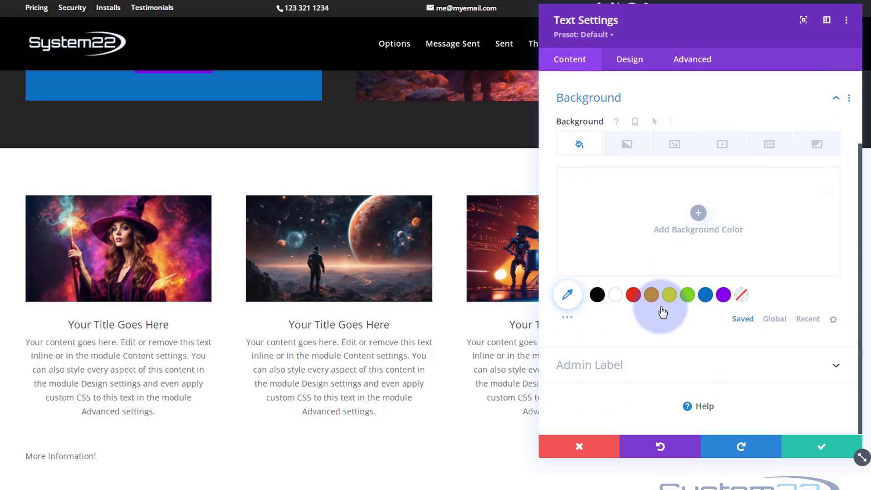
pyautogui.click(598, 295)
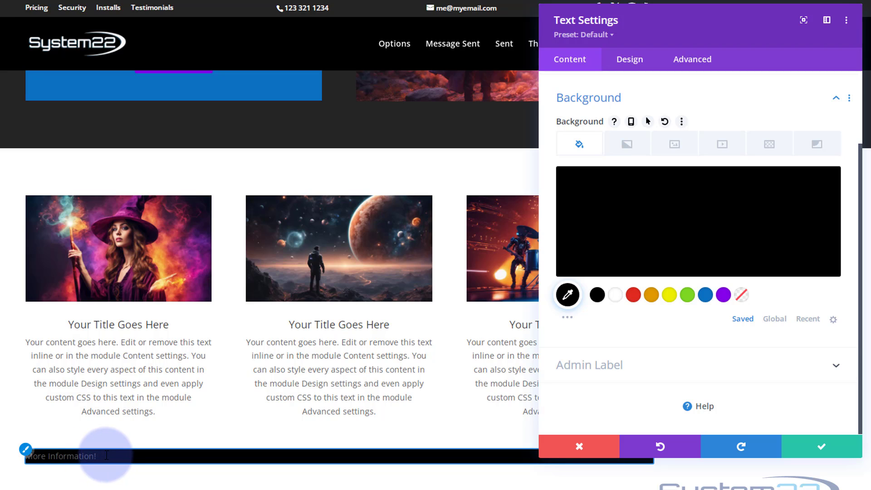
# Step: Make the "More Information!" text white and center-align it in the module's design settings
pyautogui.click(25, 450)
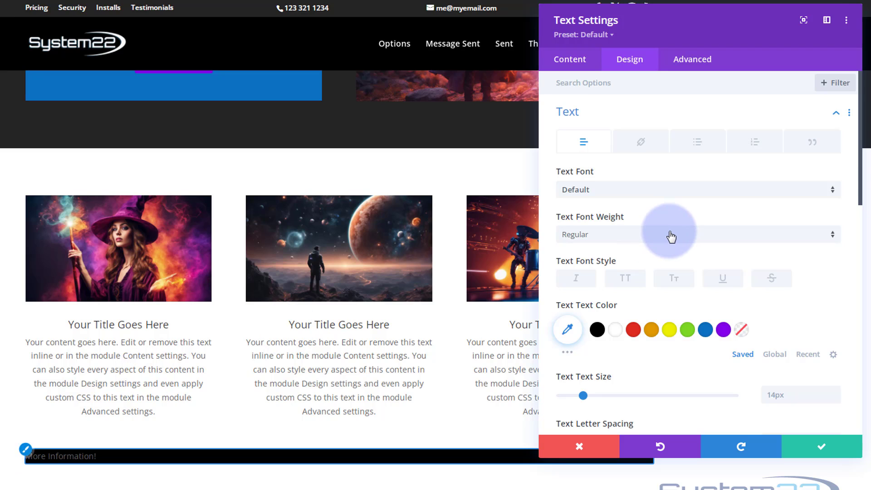
pyautogui.click(616, 330)
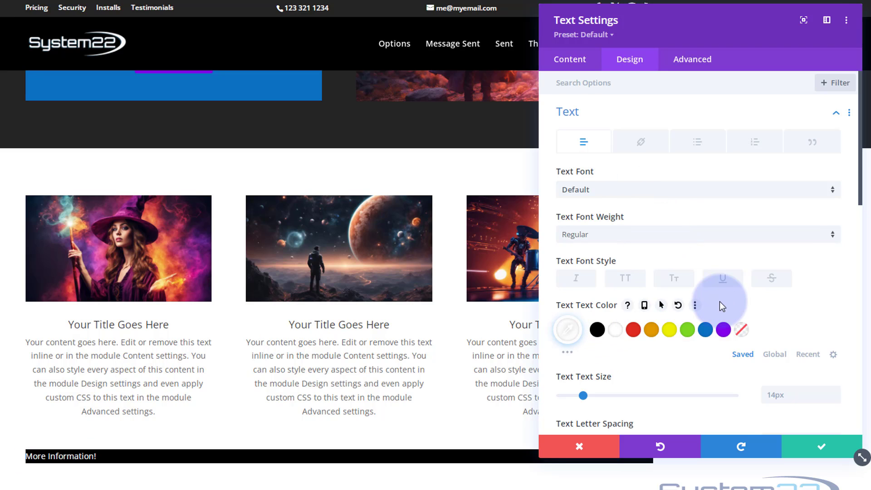
pyautogui.scroll(-4, 704, 300)
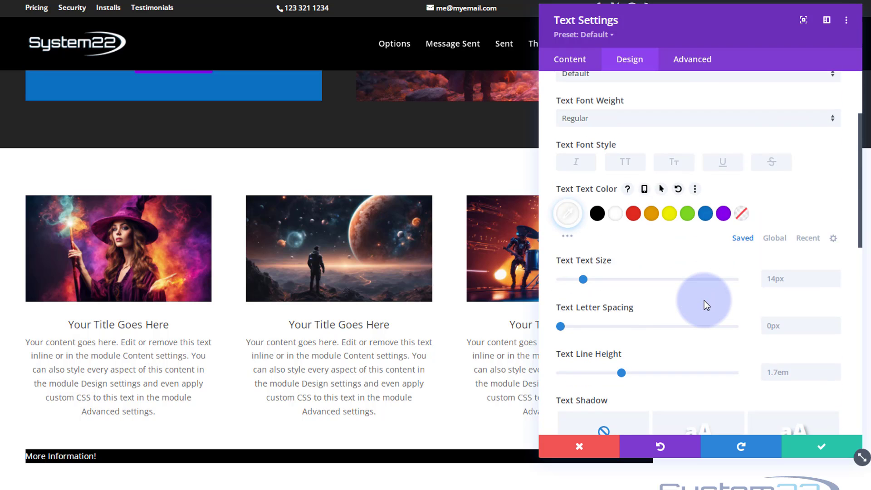
pyautogui.scroll(-3, 704, 300)
pyautogui.click(667, 300)
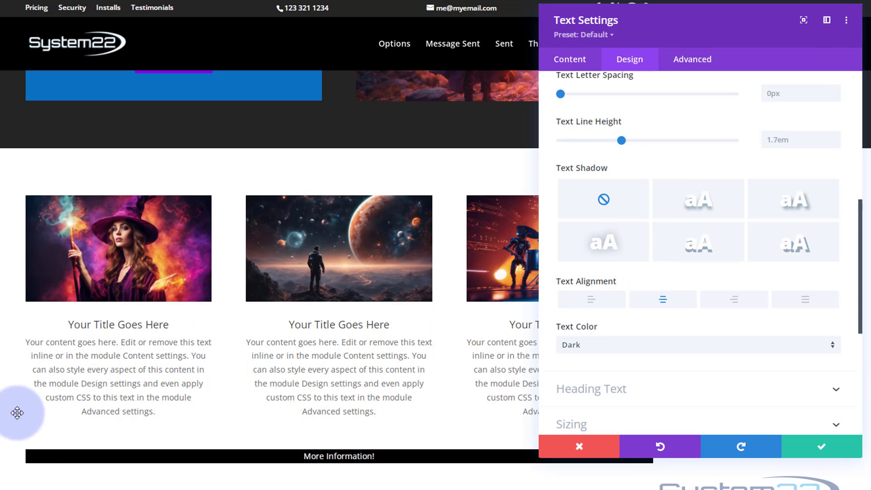
# Step: Round the top-left and top-right corners of the black text bar to 8px
pyautogui.moveTo(30, 456)
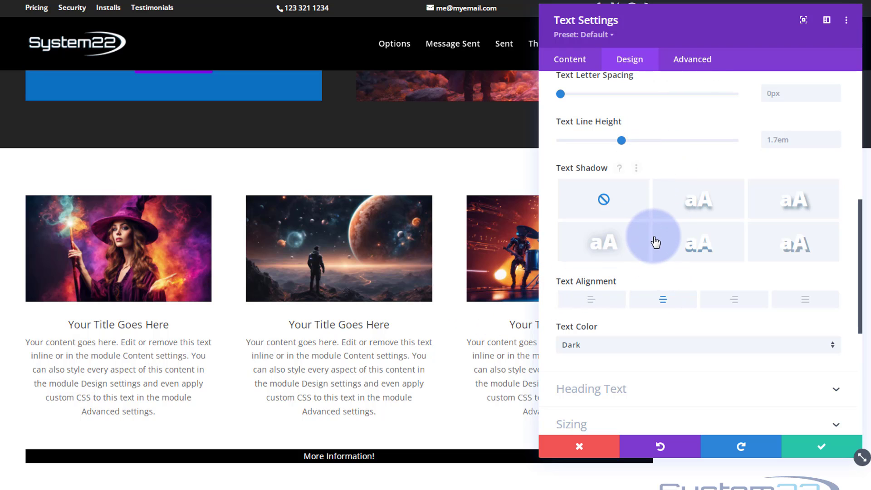
pyautogui.scroll(-4, 655, 242)
pyautogui.scroll(-3, 655, 238)
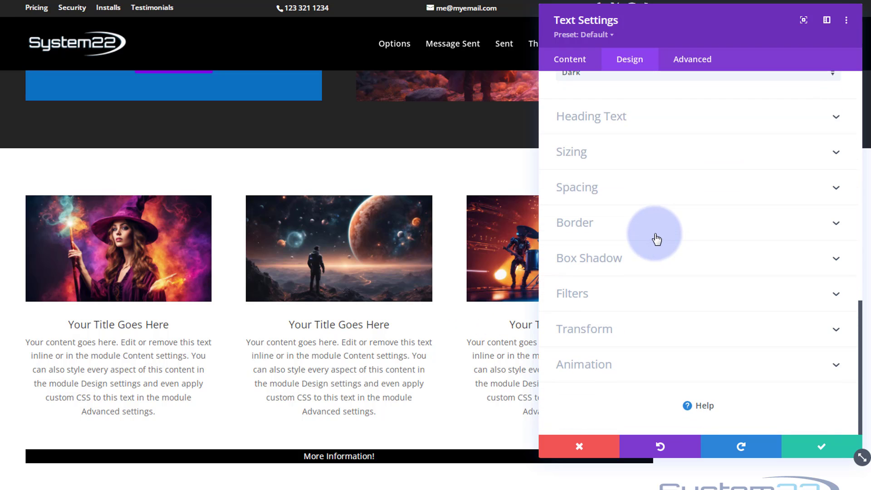
pyautogui.click(656, 236)
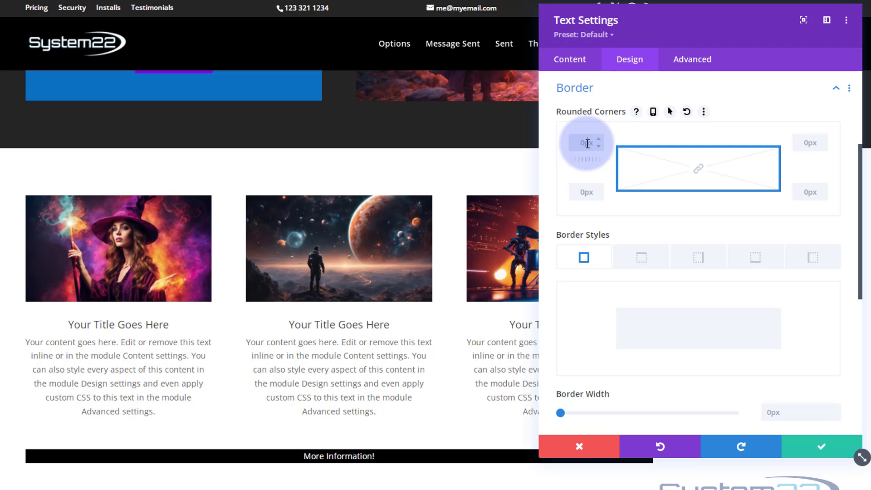
pyautogui.click(807, 141)
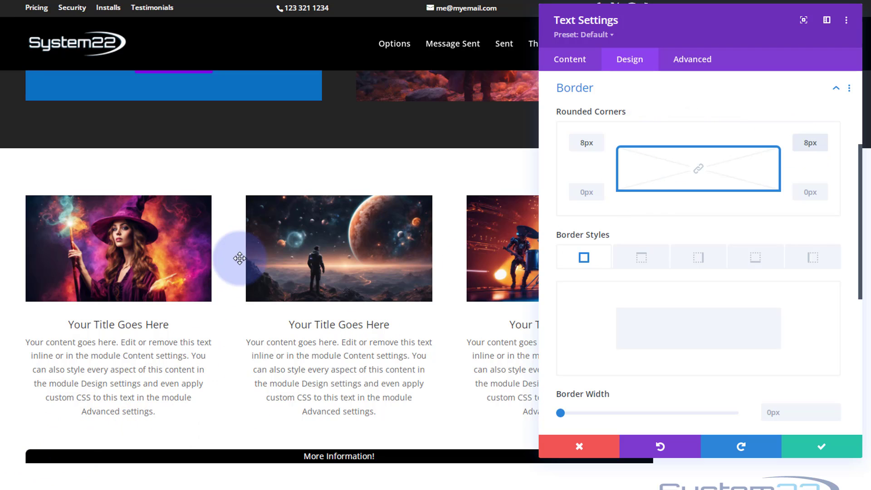
# Step: Set the "More Information!" text module's width to 250px and center its module alignment
pyautogui.scroll(-2, 237, 254)
pyautogui.scroll(-1, 246, 255)
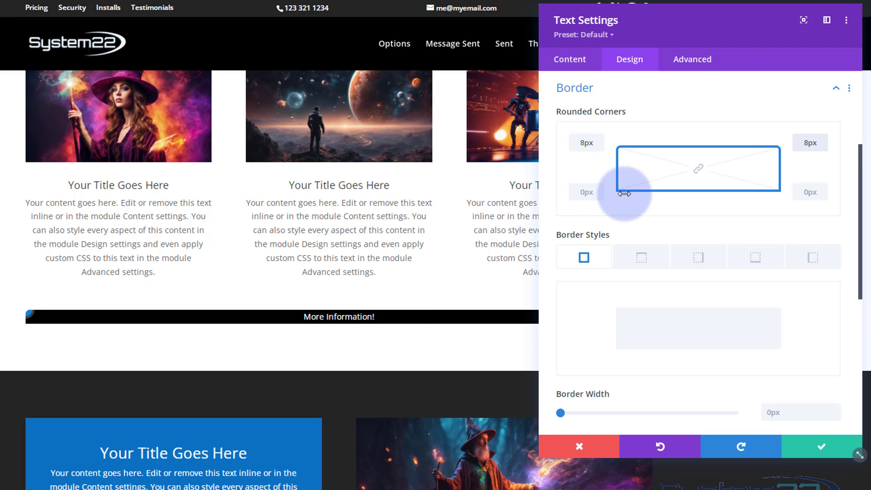
pyautogui.click(603, 97)
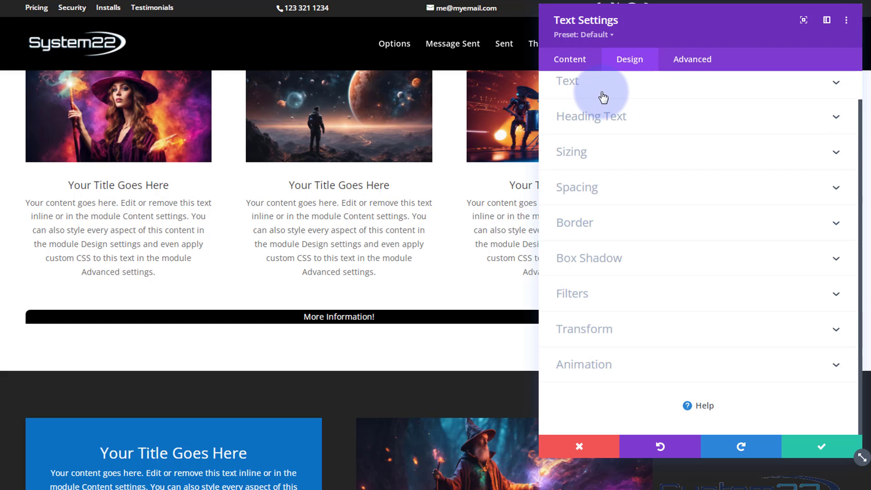
pyautogui.click(615, 150)
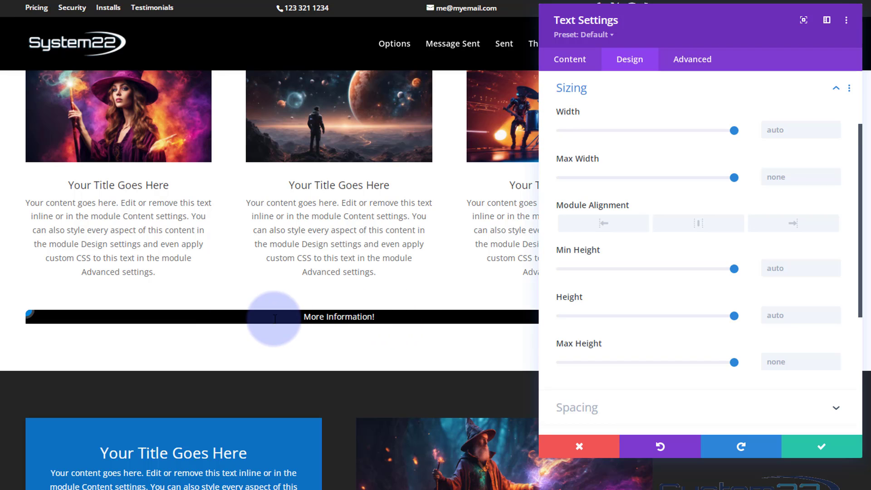
pyautogui.click(770, 129)
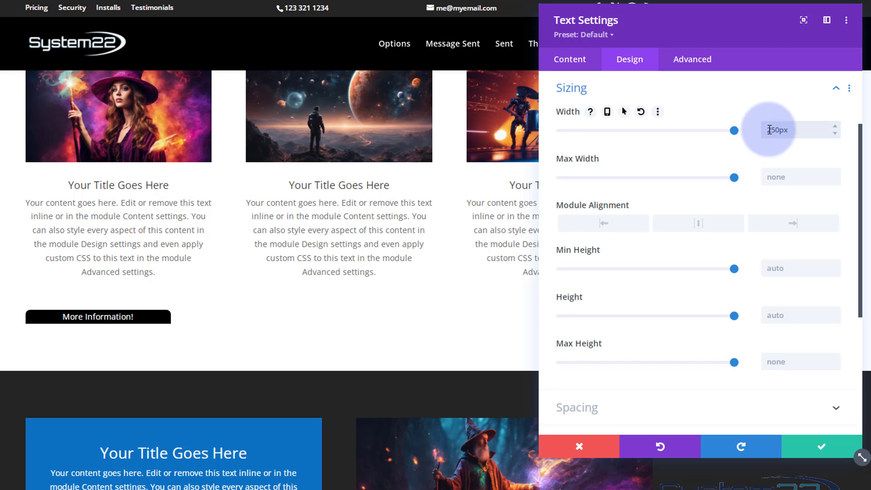
pyautogui.click(698, 226)
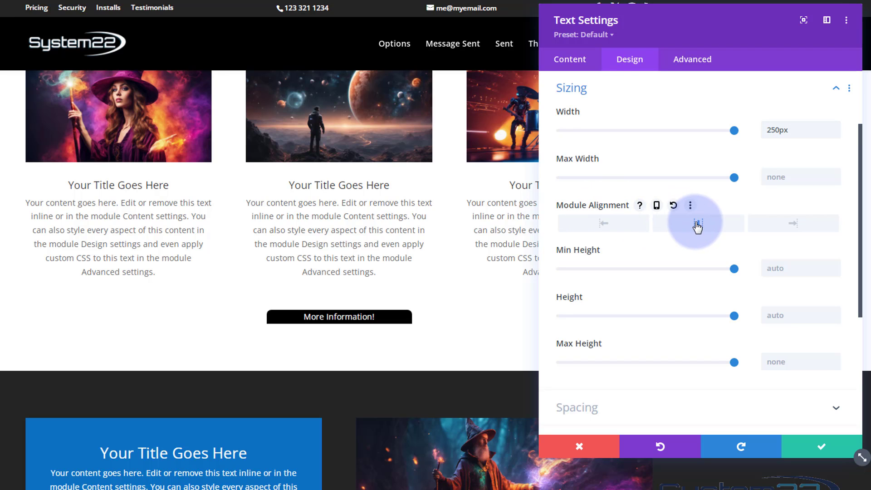
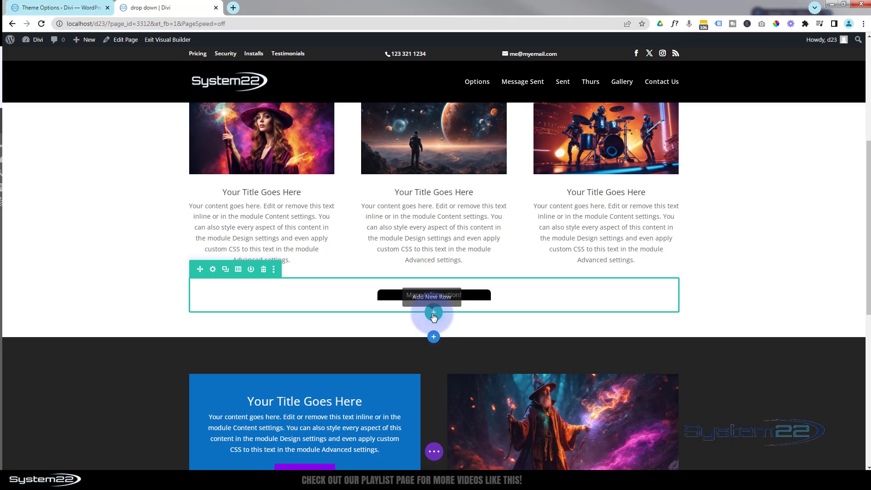
# Step: Switch to wireframe view and insert the saved Info Blurb from the library beneath the "More Information!" Text module
pyautogui.click(434, 452)
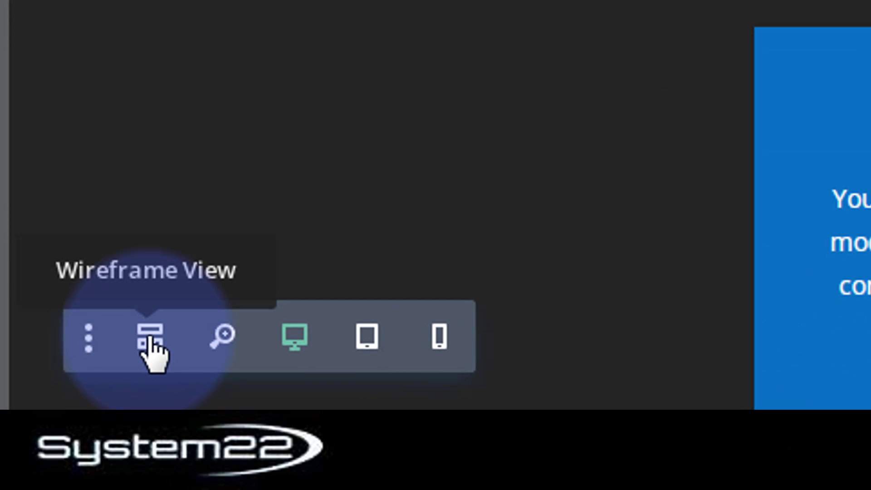
pyautogui.click(150, 338)
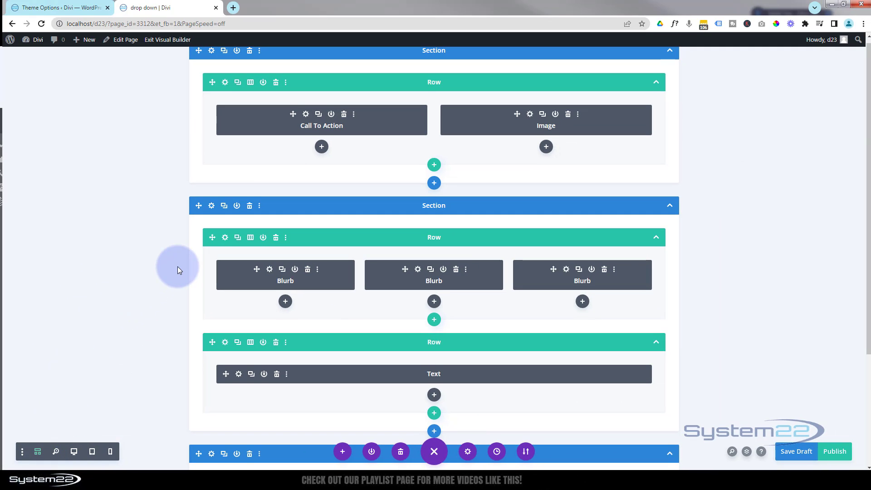
pyautogui.scroll(-3, 178, 270)
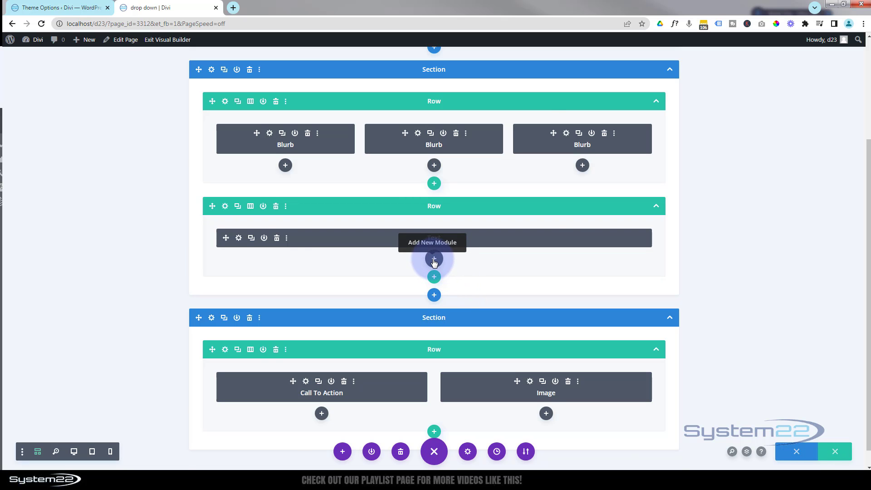
pyautogui.click(434, 262)
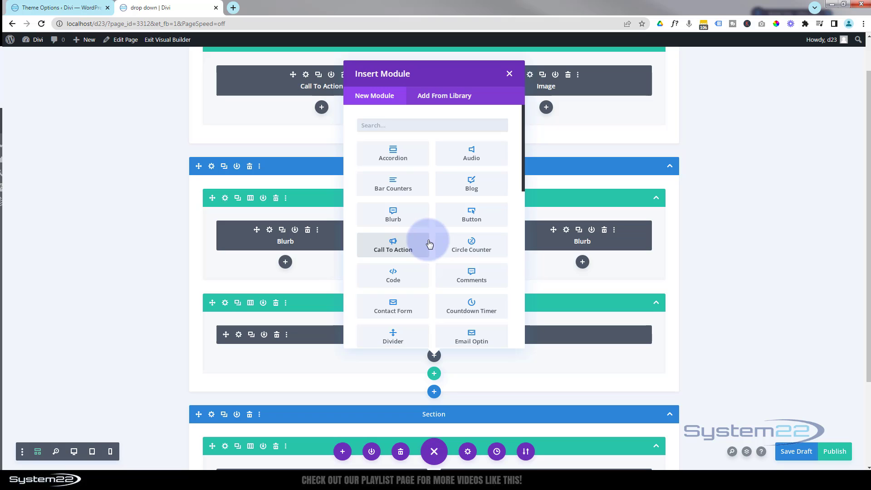
pyautogui.click(452, 98)
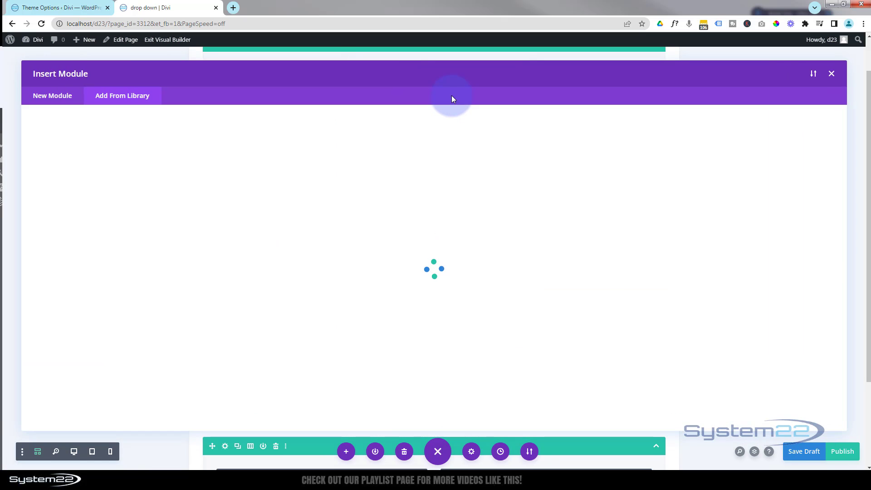
pyautogui.scroll(-5, 505, 262)
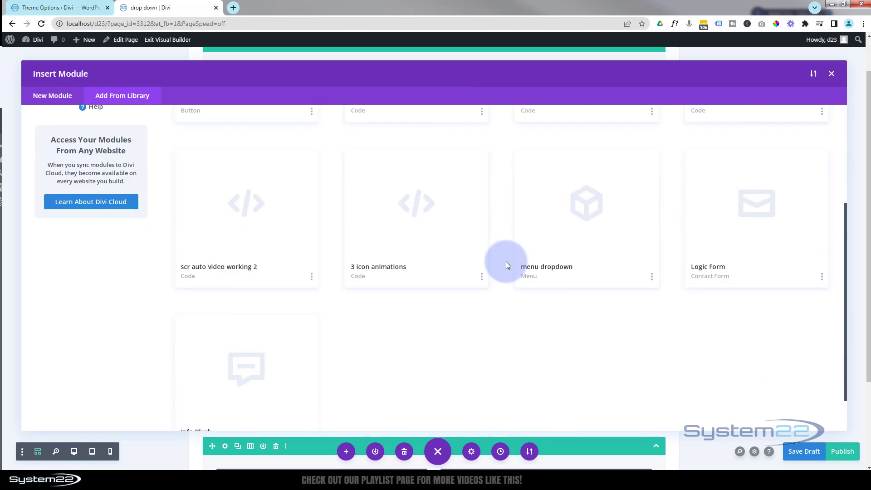
pyautogui.click(265, 359)
pyautogui.click(265, 394)
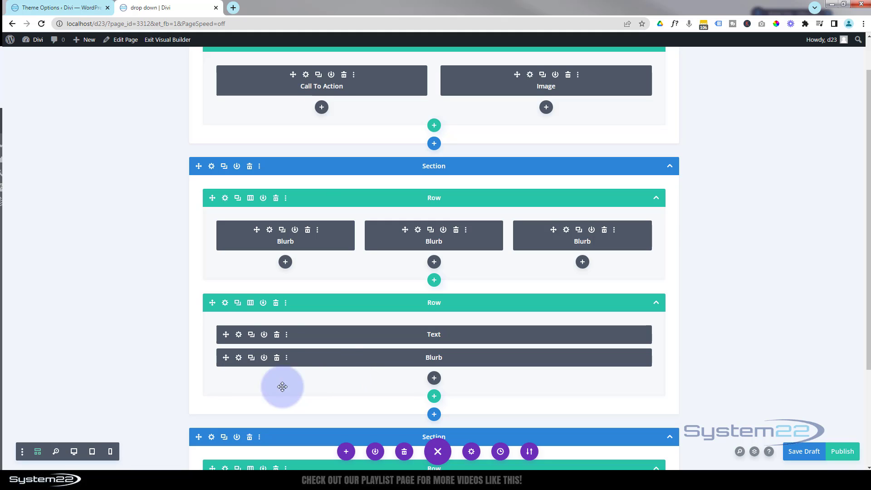
# Step: Return to desktop view, check the inserted info blurb beneath the "More Information!" tab, and save the page
pyautogui.click(74, 452)
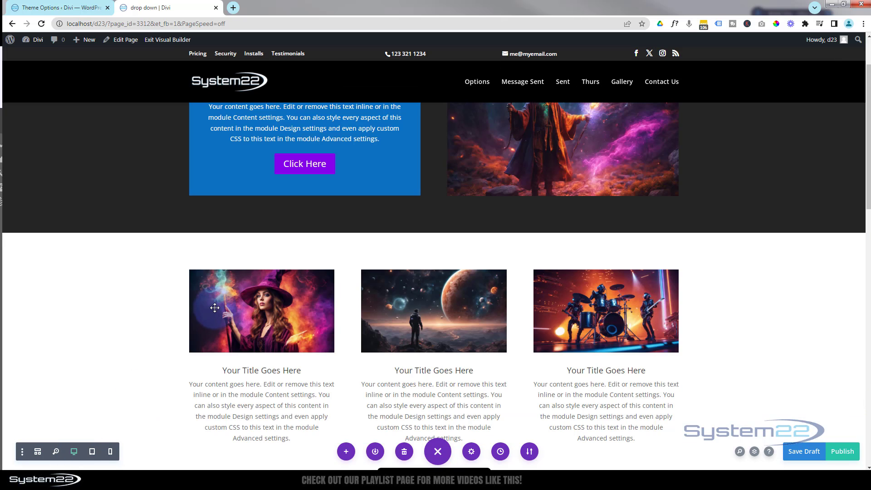
pyautogui.scroll(-4, 216, 305)
pyautogui.scroll(-3, 215, 306)
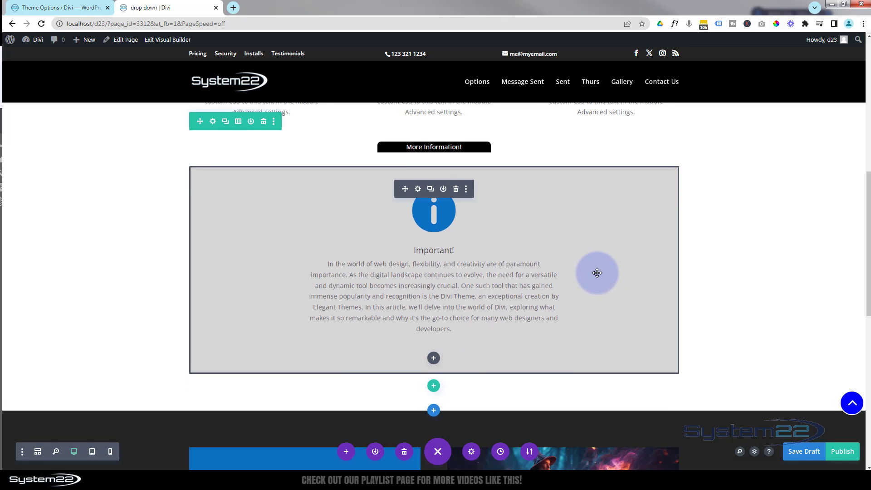
pyautogui.scroll(2, 597, 272)
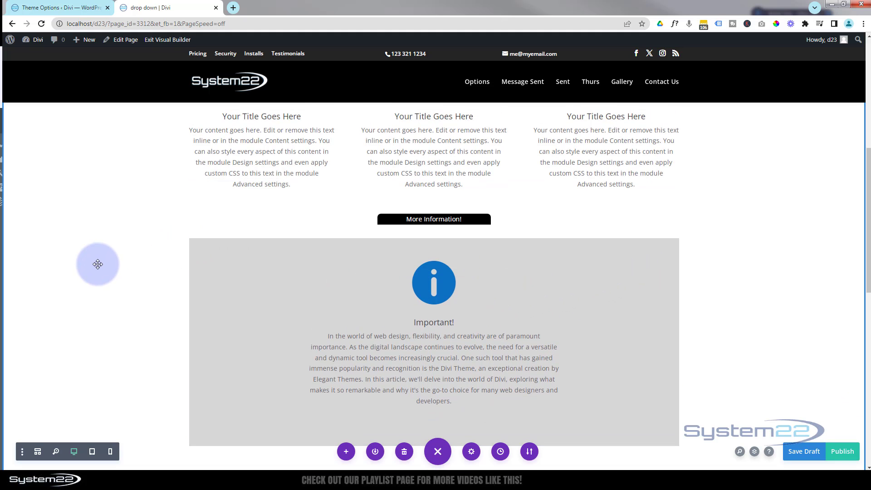
pyautogui.scroll(-1, 458, 424)
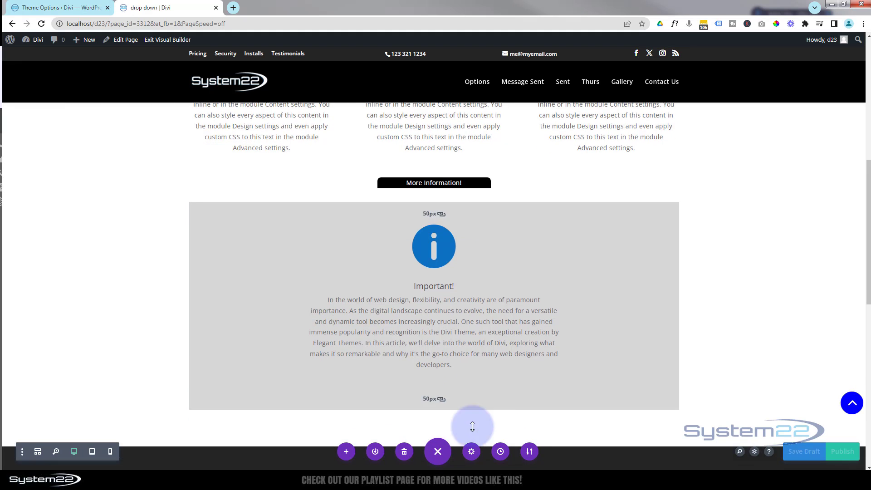
pyautogui.hotkey('ctrl', 's')
# Step: Enable a custom gutter width of 1 for the row holding the tab and info blurb, and save the page
pyautogui.scroll(3, 476, 308)
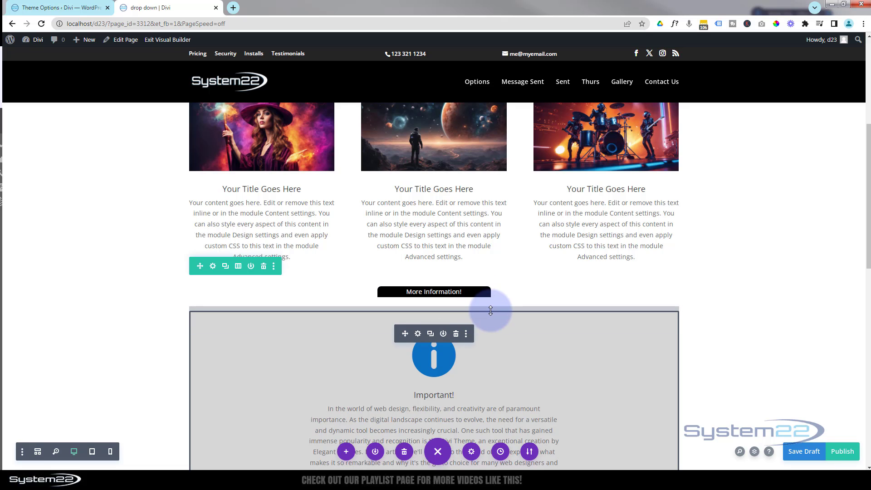
pyautogui.click(213, 267)
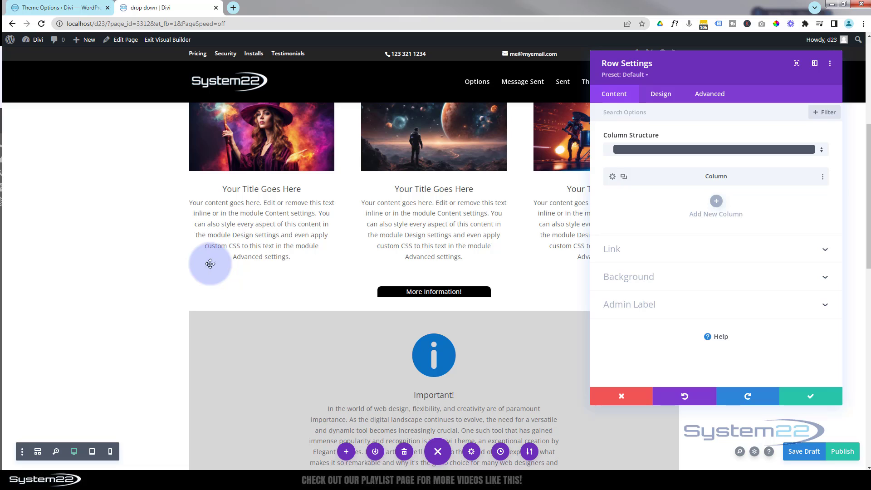
pyautogui.click(666, 97)
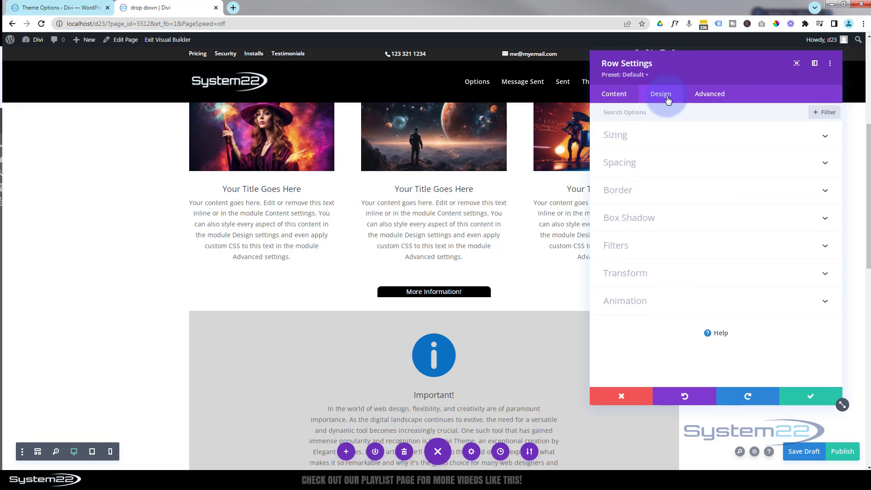
pyautogui.click(662, 142)
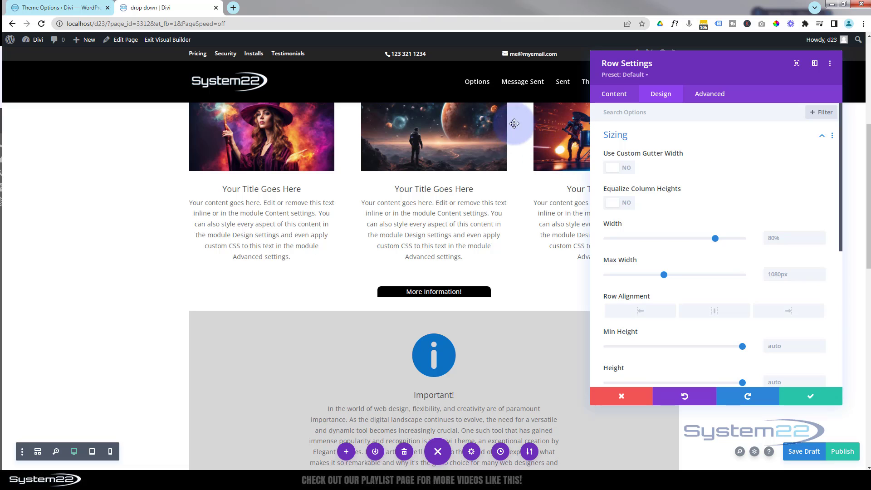
pyautogui.click(626, 169)
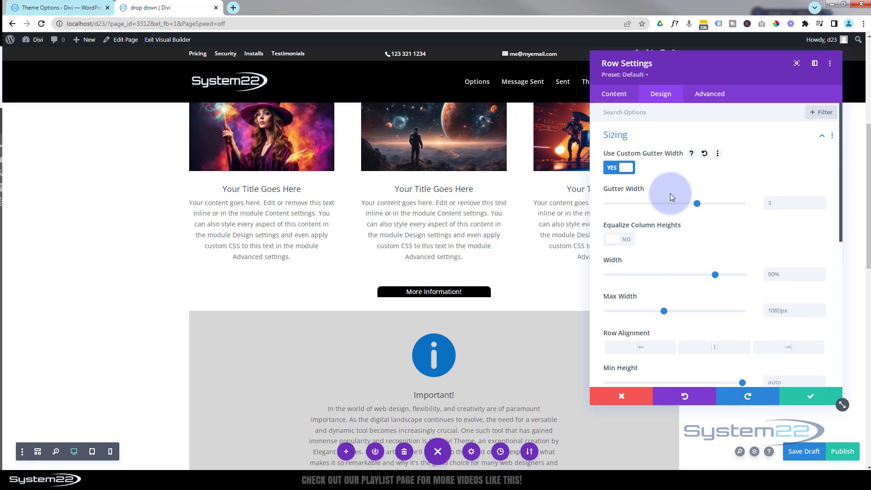
pyautogui.moveTo(697, 205); pyautogui.dragTo(609, 206)
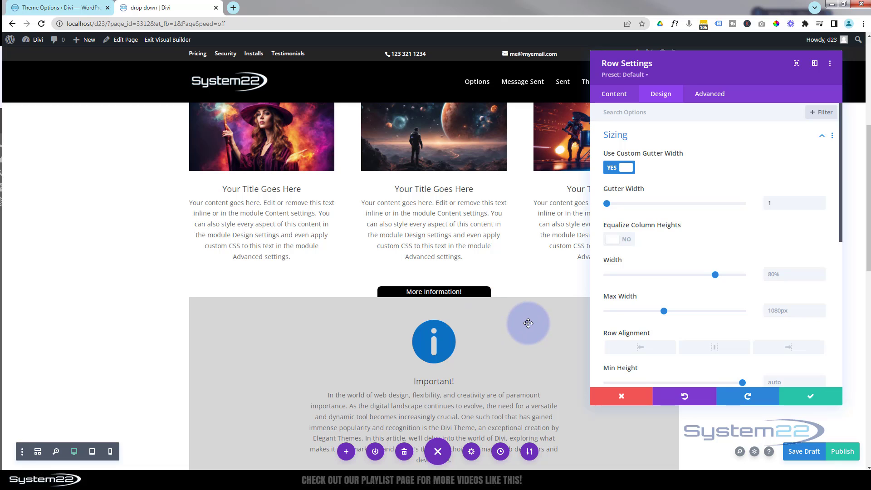
pyautogui.scroll(-3, 528, 323)
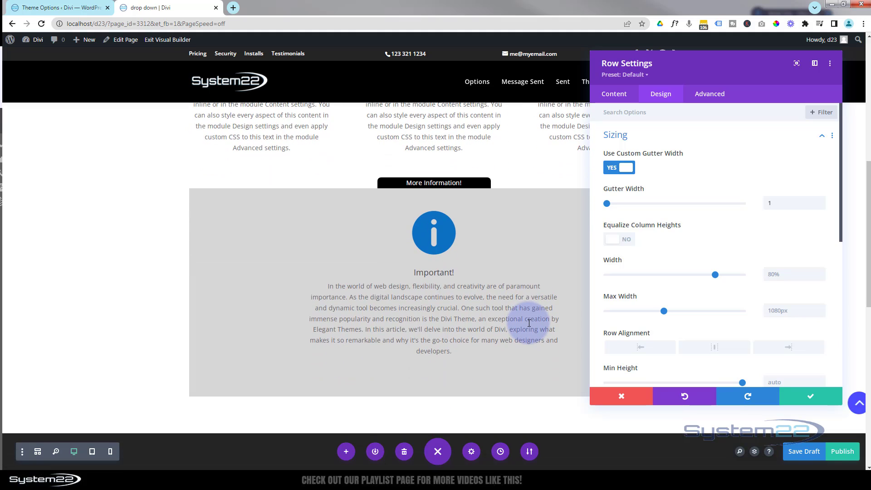
pyautogui.hotkey('ctrl', 's')
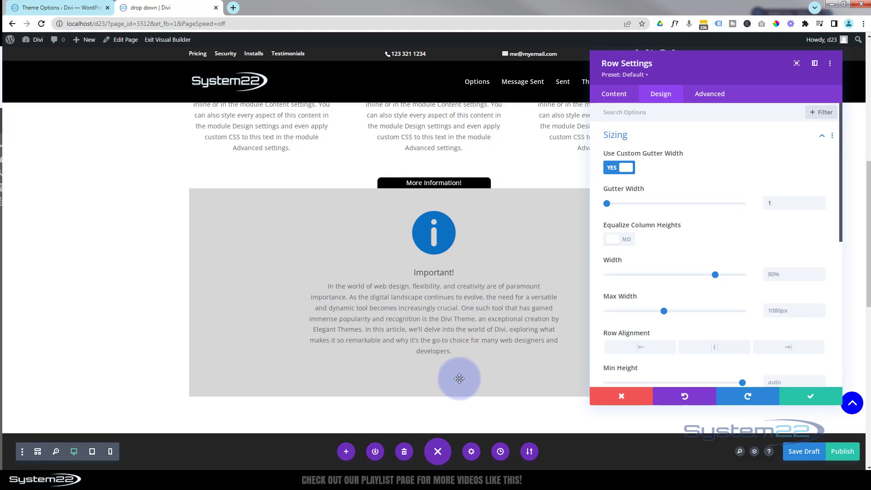
# Step: Set the row's height to 25px and its width to 250px in the sizing settings
pyautogui.scroll(-2, 453, 385)
pyautogui.scroll(1, 433, 369)
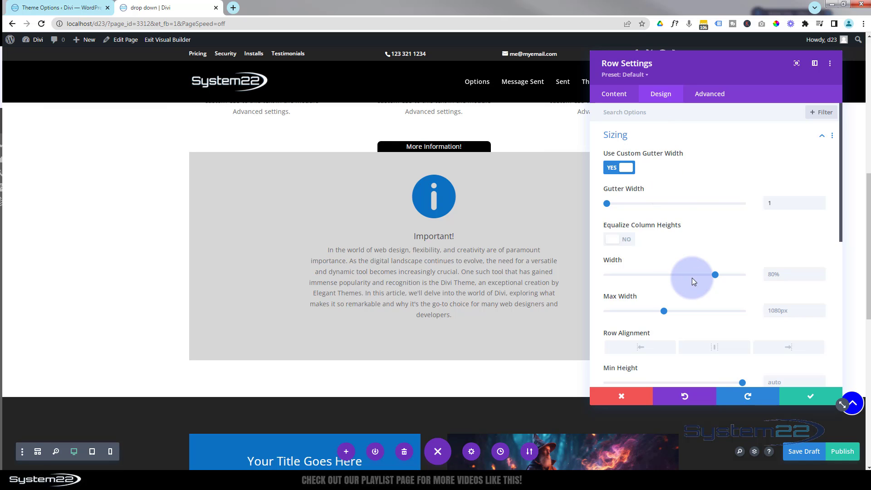
pyautogui.scroll(-3, 685, 267)
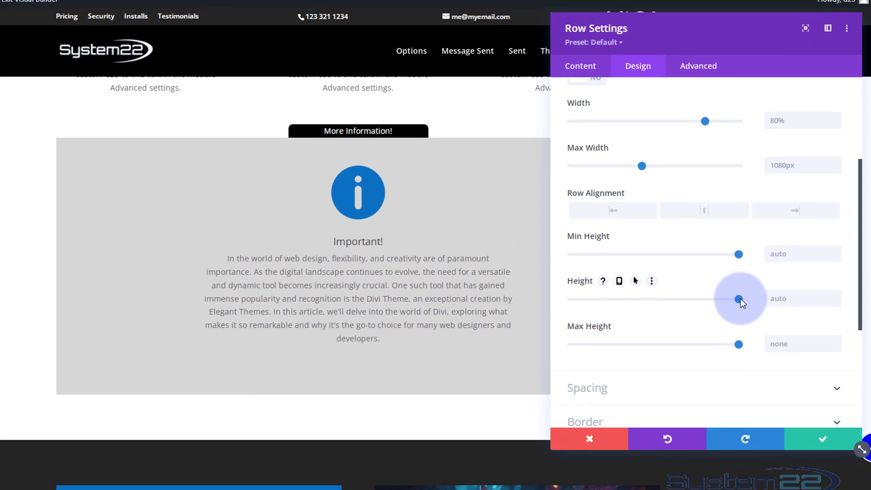
pyautogui.moveTo(737, 301); pyautogui.dragTo(60, 245)
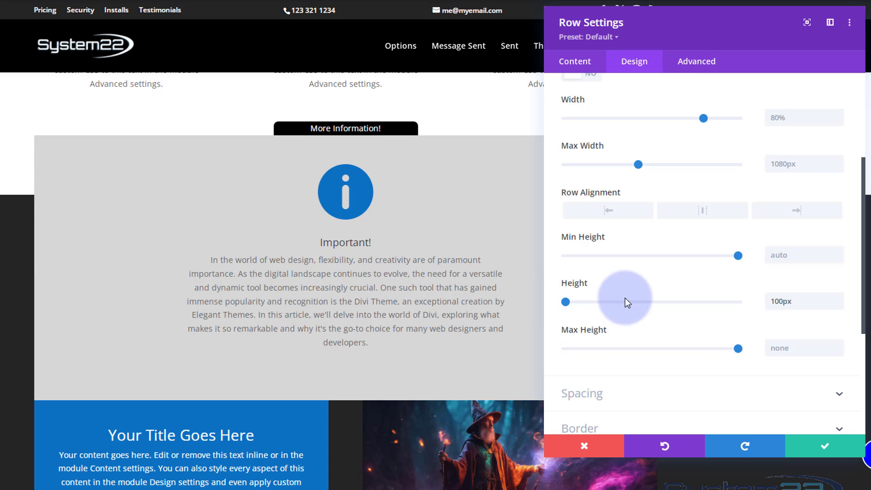
pyautogui.moveTo(772, 301); pyautogui.dragTo(783, 296)
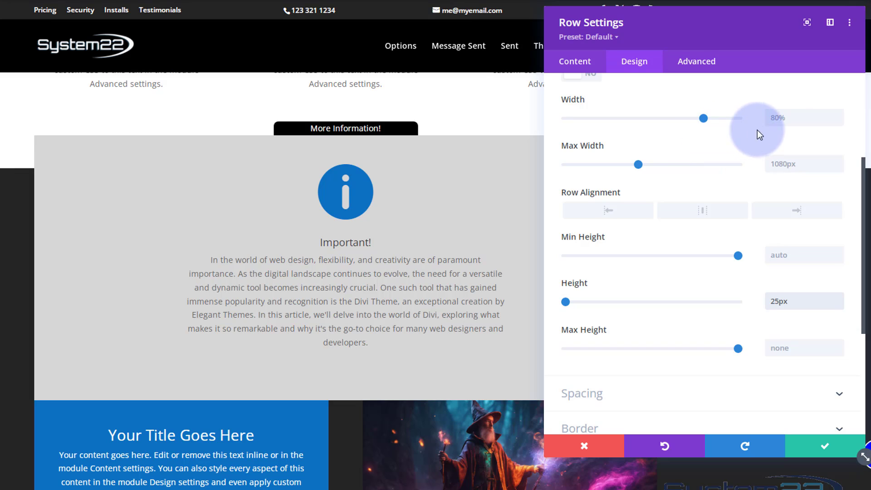
pyautogui.click(776, 117)
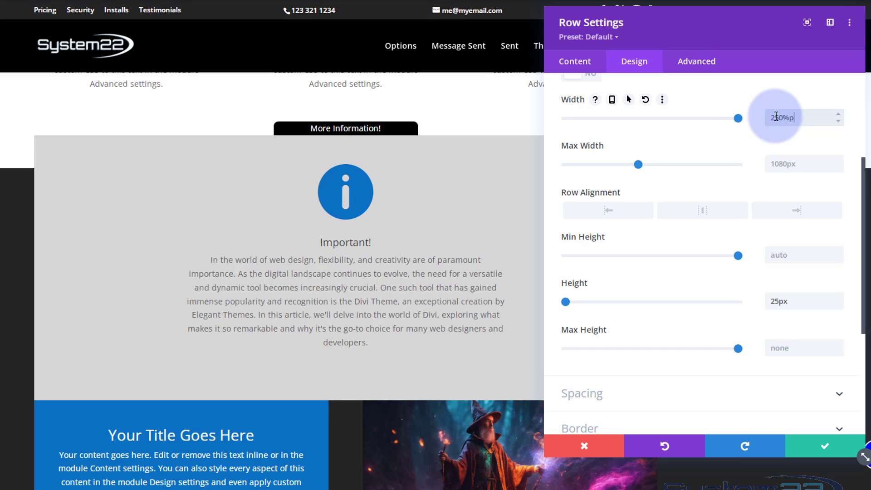
pyautogui.write('250px')
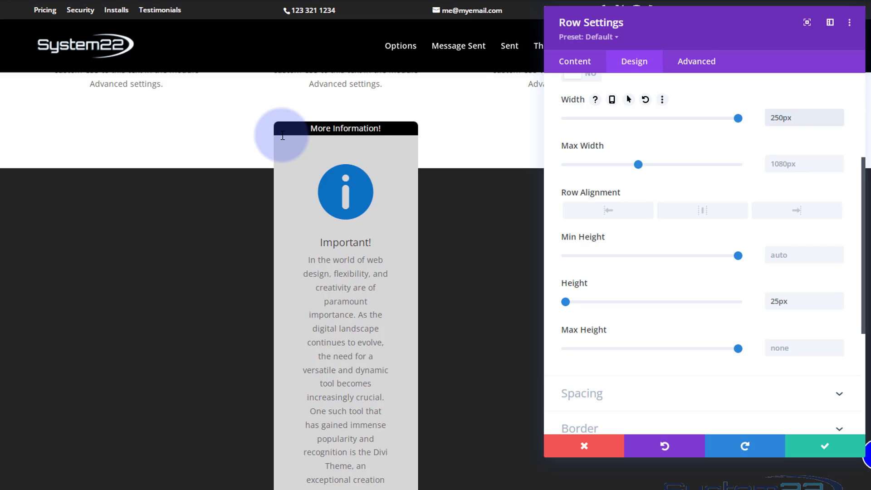
# Step: Set the row's horizontal overflow to Hidden in its visibility settings
pyautogui.click(698, 64)
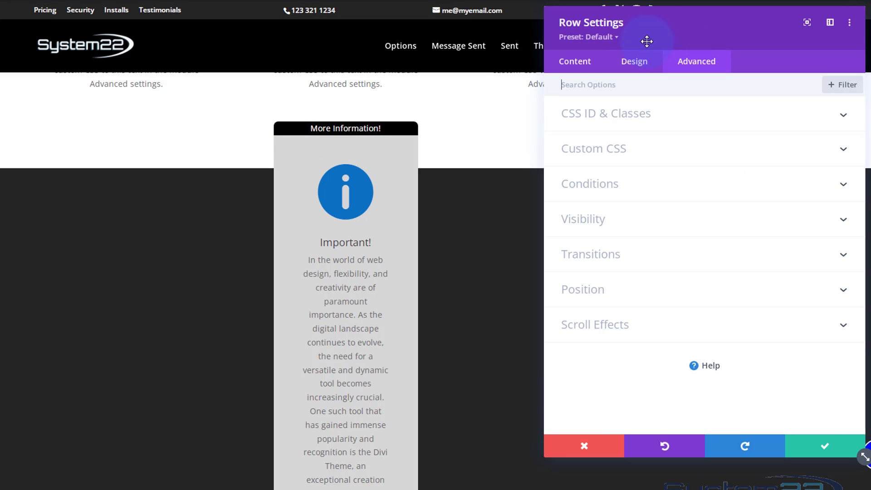
pyautogui.click(670, 222)
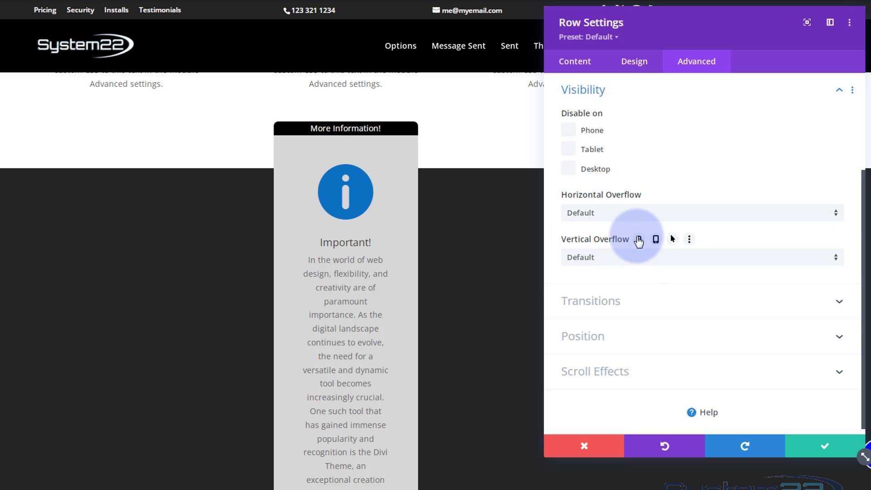
pyautogui.click(628, 213)
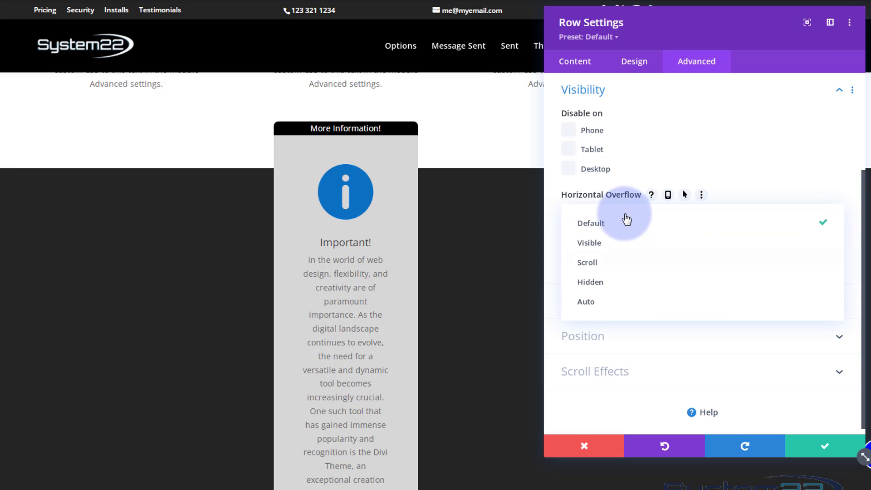
pyautogui.click(623, 292)
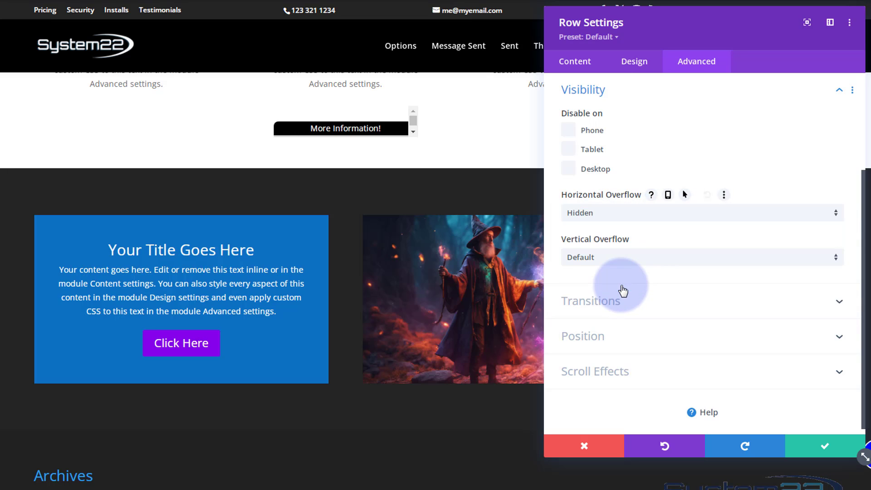
# Step: Set the row's vertical overflow to Hidden and save the row settings
pyautogui.click(626, 258)
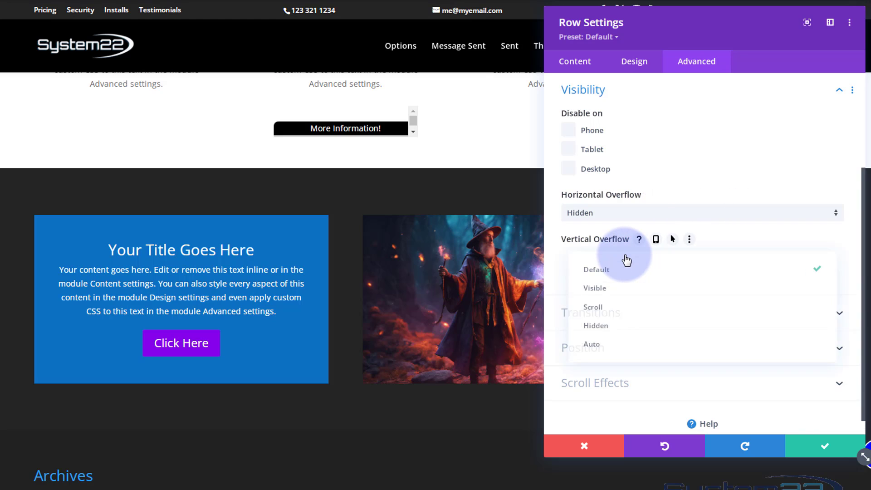
pyautogui.click(619, 334)
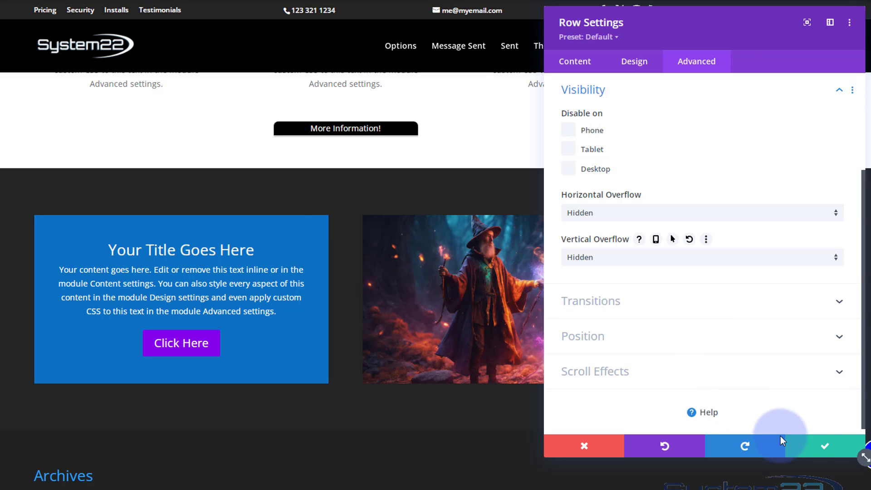
pyautogui.click(822, 449)
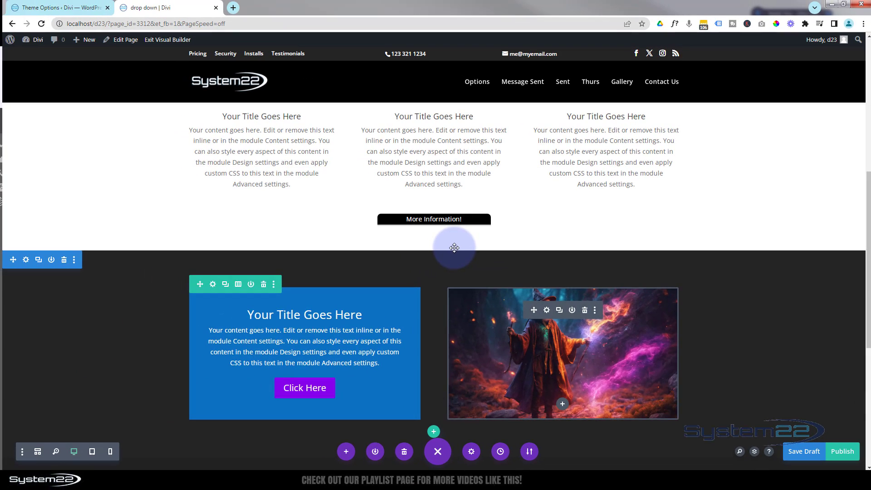
# Step: Set the bottom padding of the section containing the three blurbs to 0px and save the section settings
pyautogui.scroll(2, 373, 168)
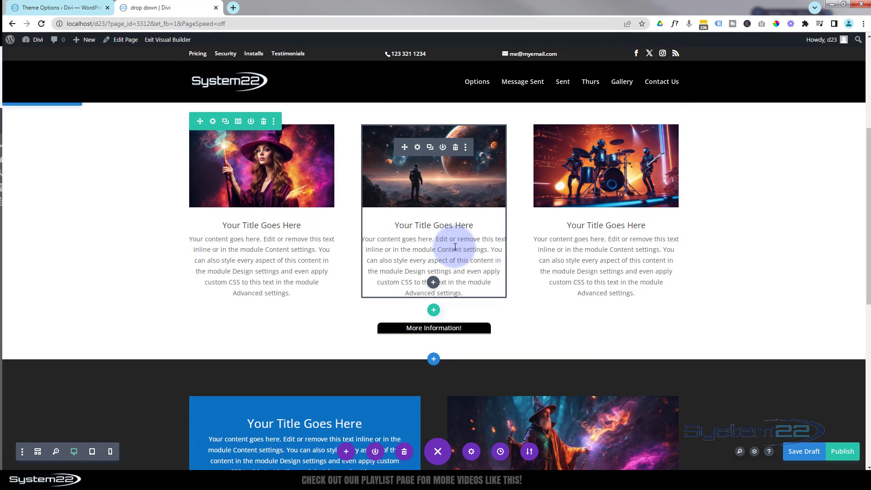
pyautogui.scroll(1, 451, 247)
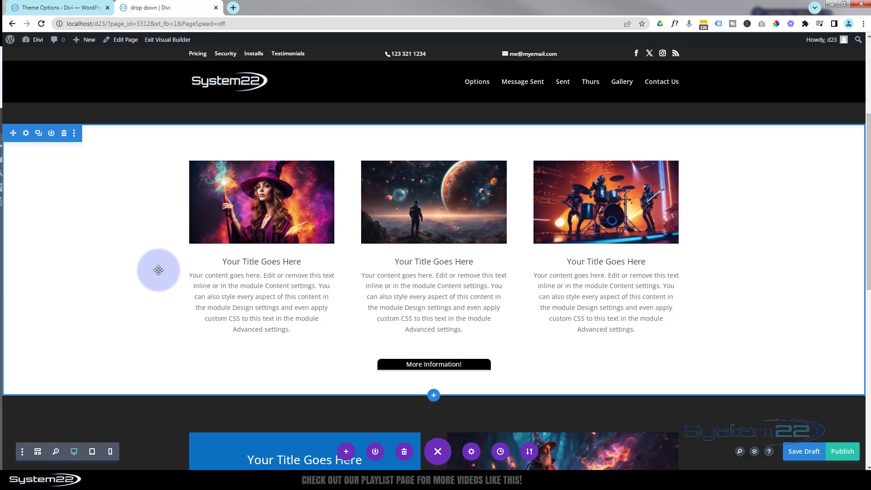
pyautogui.click(26, 134)
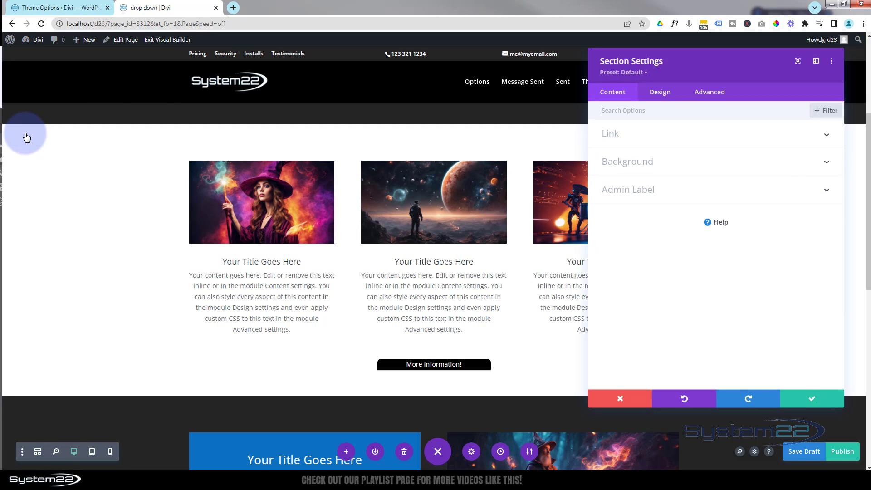
pyautogui.click(663, 96)
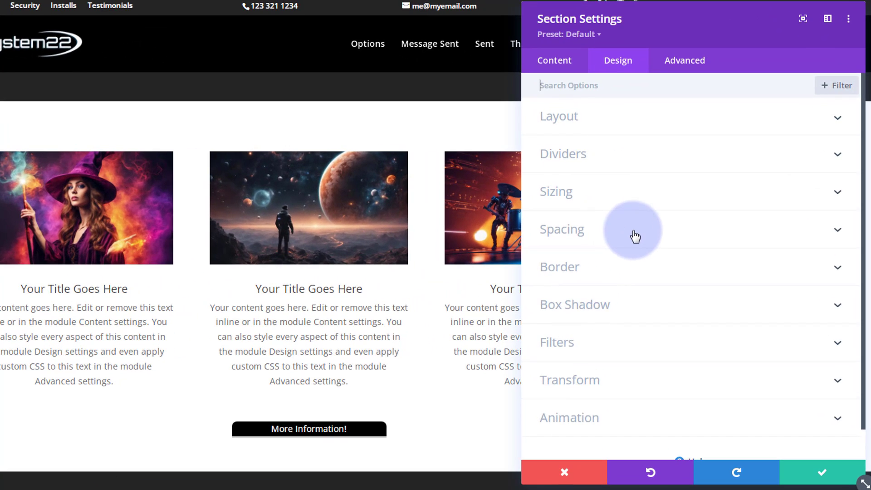
pyautogui.click(635, 234)
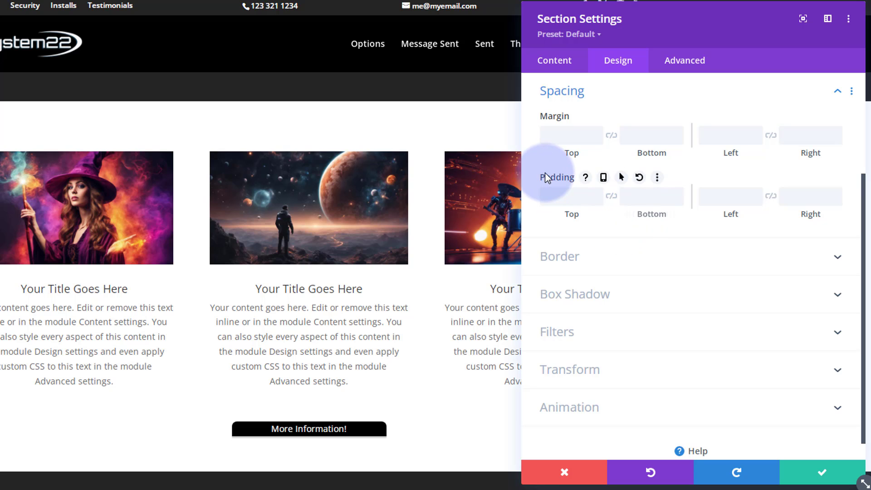
pyautogui.click(640, 196)
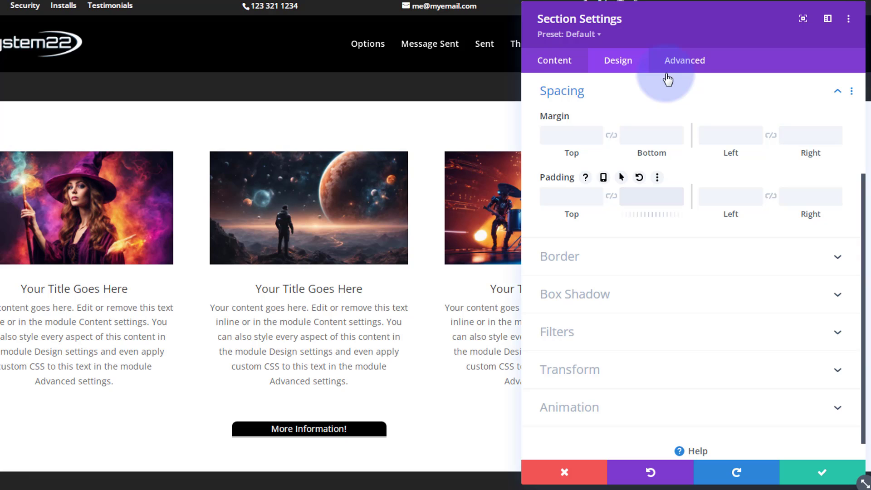
pyautogui.write('0px')
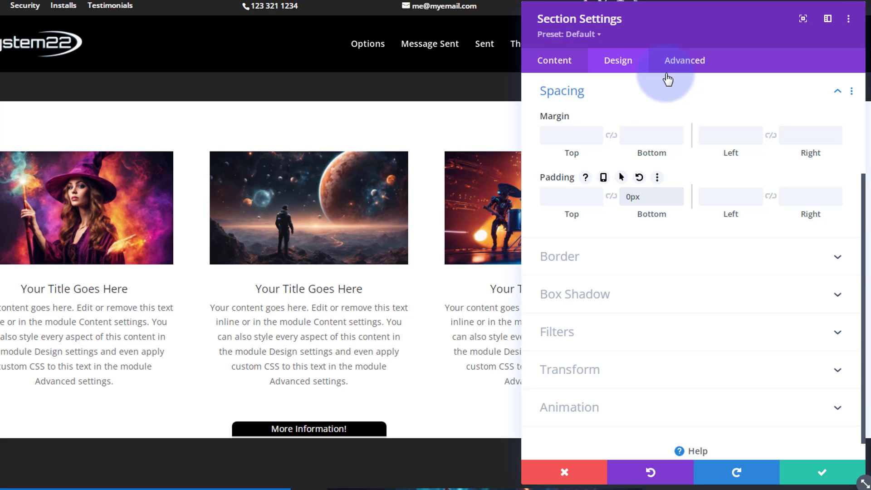
pyautogui.click(812, 476)
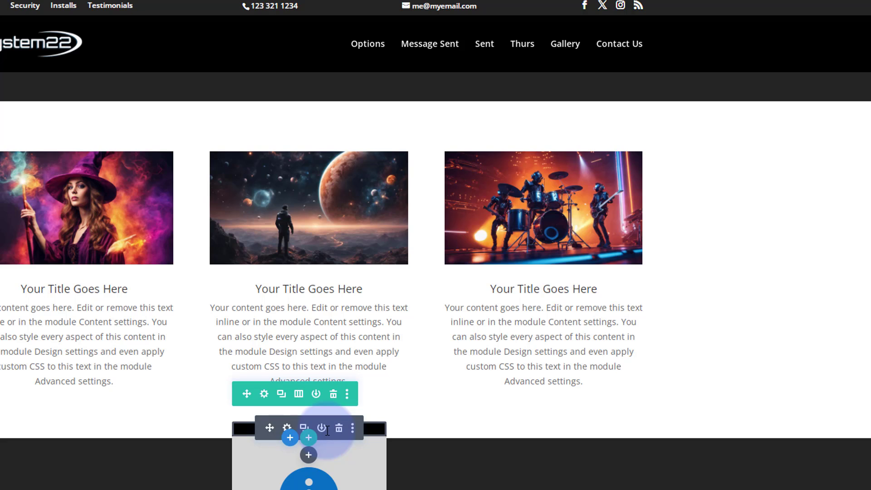
# Step: Link the top and bottom padding of the "More Information!" row and set both to 0px
pyautogui.click(265, 394)
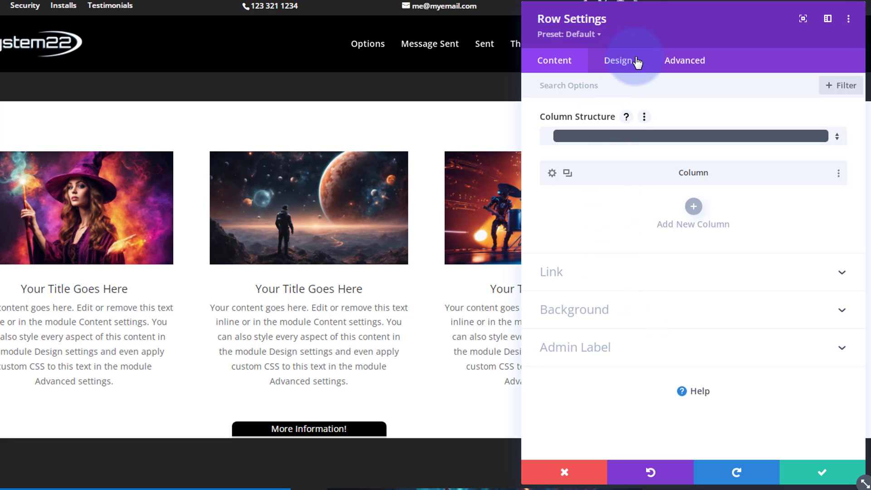
pyautogui.click(619, 62)
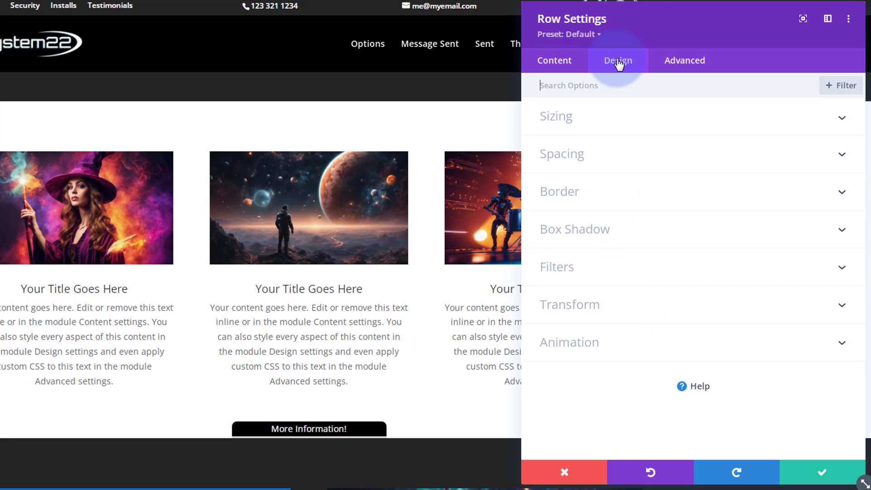
pyautogui.click(681, 163)
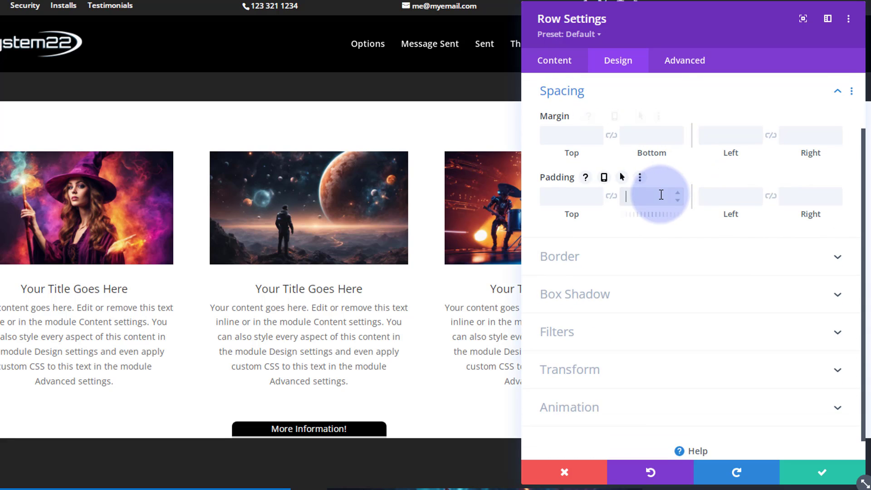
pyautogui.click(662, 193)
pyautogui.write('0px')
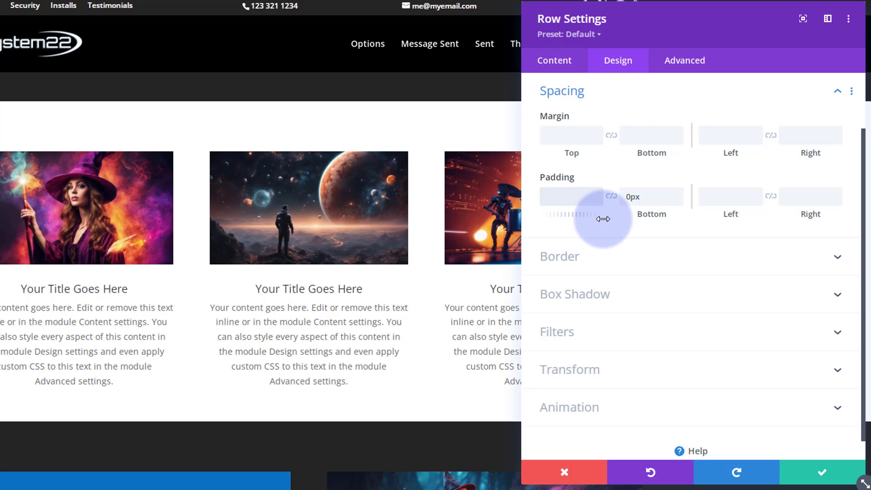
pyautogui.click(568, 193)
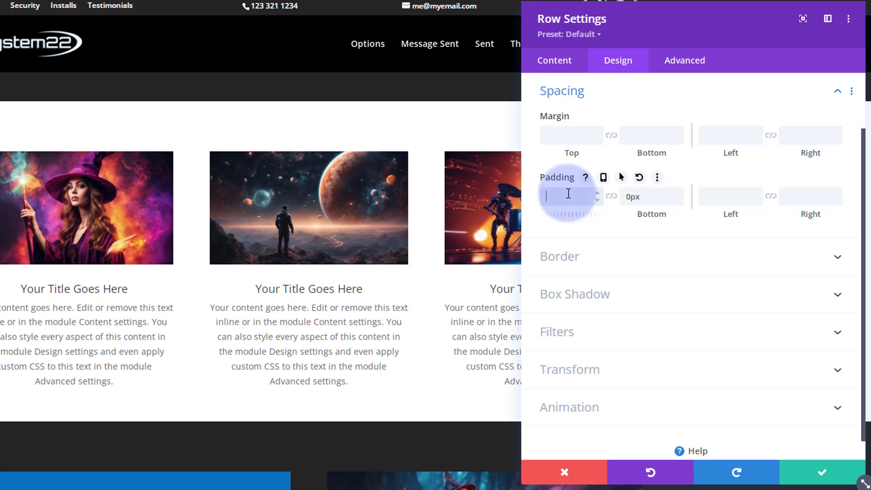
pyautogui.click(611, 196)
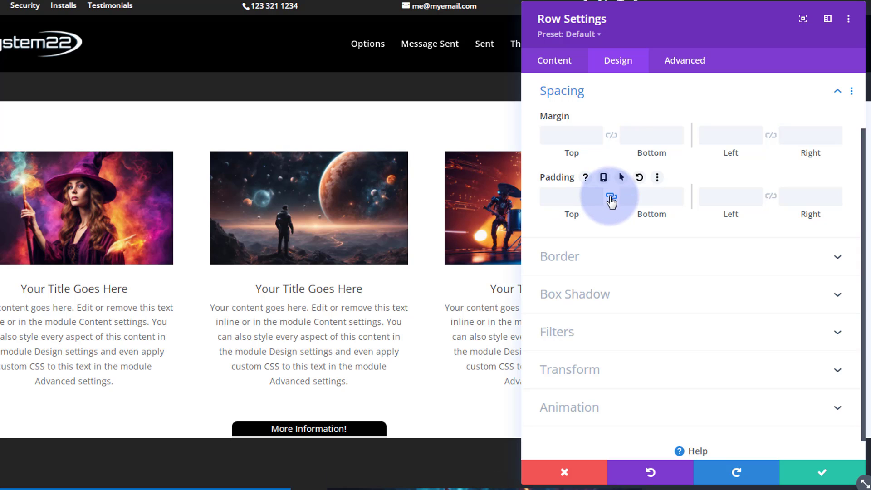
pyautogui.click(578, 198)
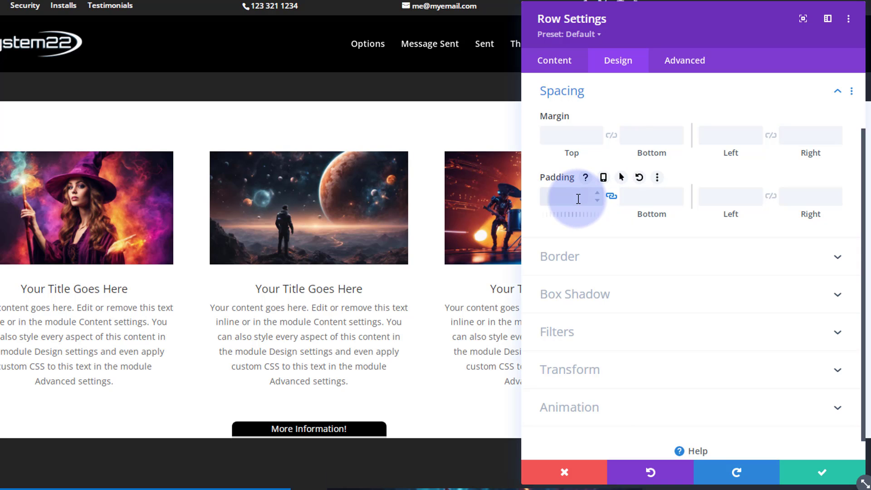
pyautogui.write('0px')
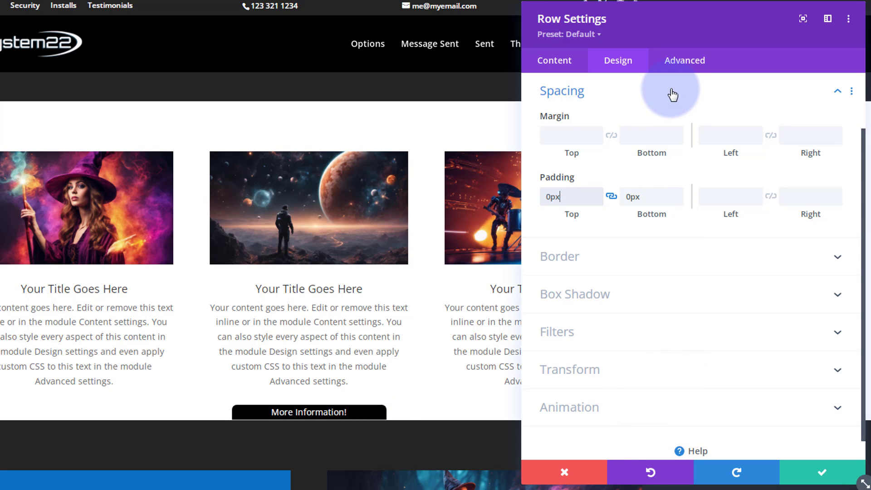
# Step: Try a height of 24px in the row's sizing settings, and set it back to 25px
pyautogui.click(654, 96)
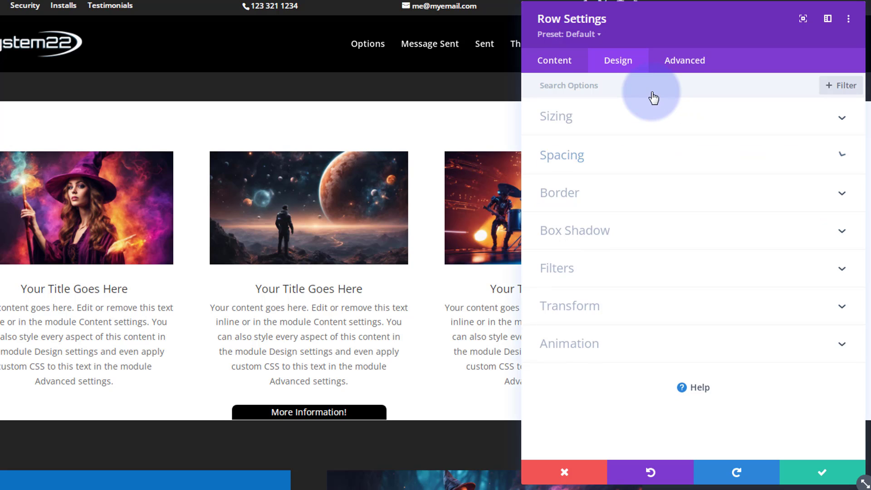
pyautogui.click(645, 122)
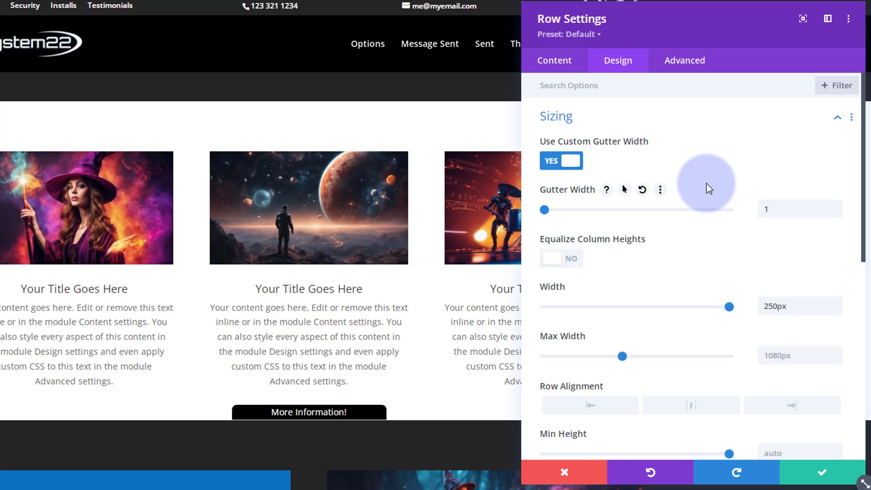
pyautogui.scroll(-5, 706, 183)
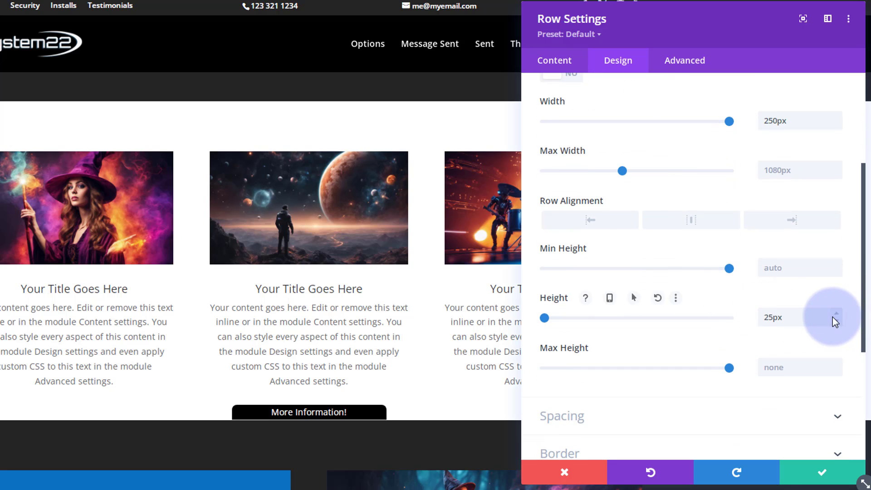
pyautogui.click(837, 323)
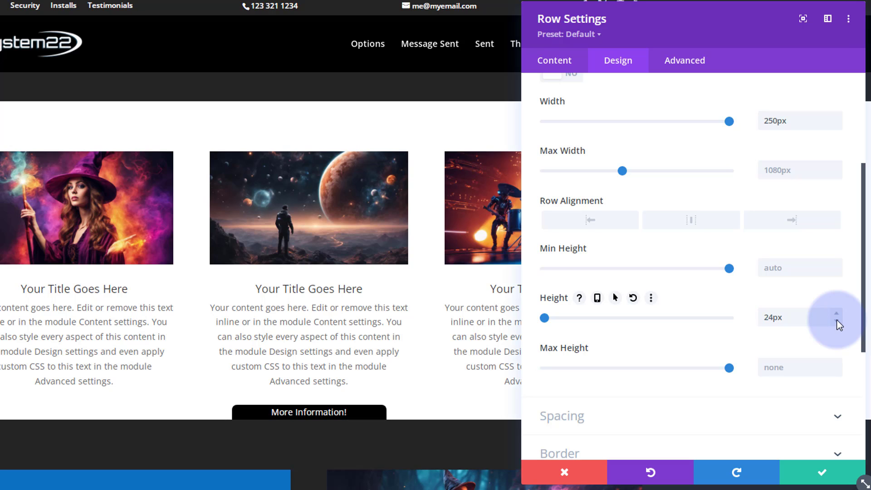
pyautogui.click(835, 313)
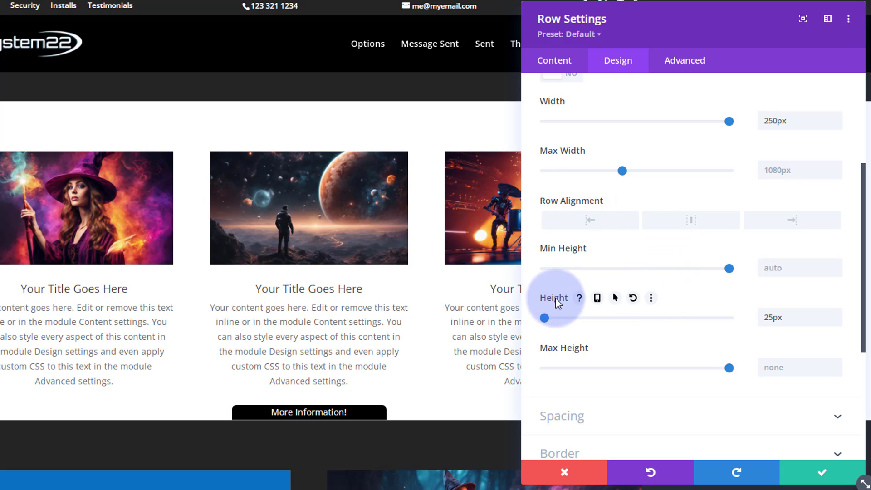
# Step: Enable hover options for the row's height and set the hover height to 100%
pyautogui.click(616, 299)
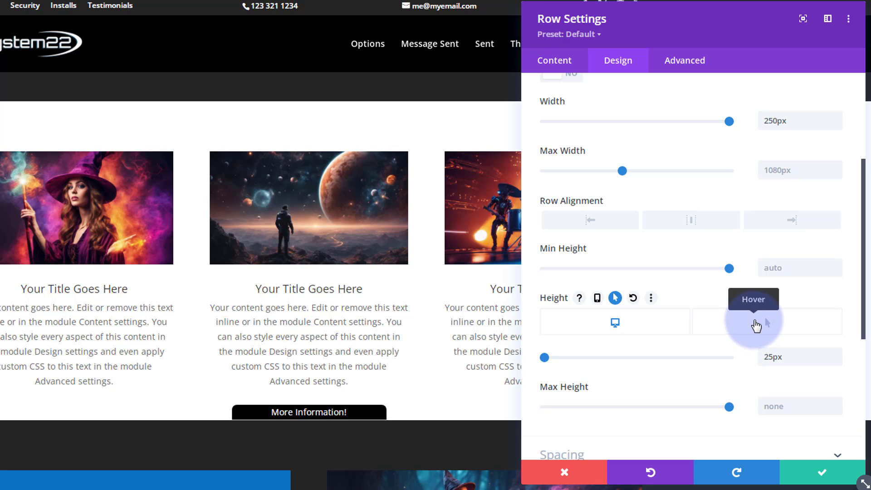
pyautogui.click(757, 326)
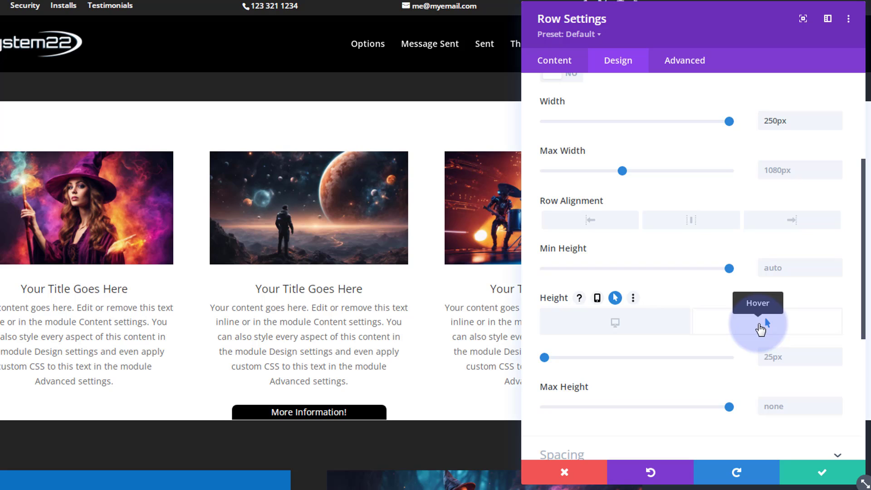
pyautogui.click(766, 357)
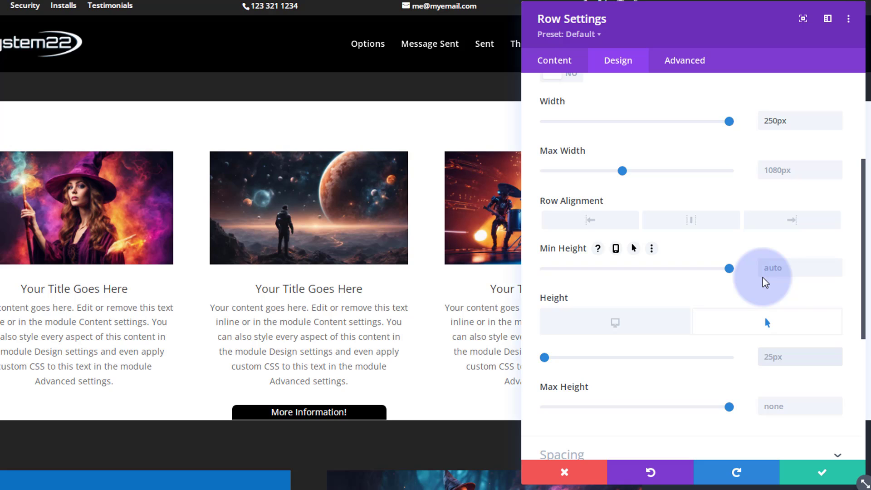
pyautogui.write('100%')
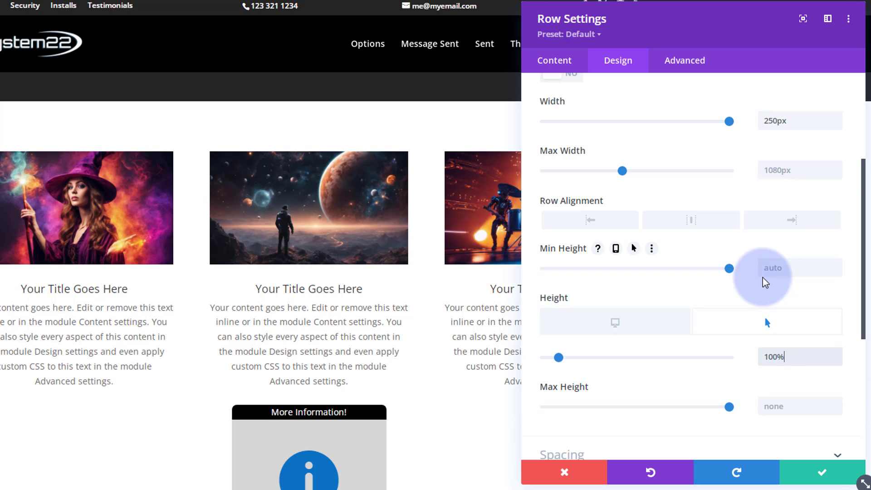
# Step: Examine the expanded row on the page, from the "More Information!" tab to the end of the info blurb
pyautogui.scroll(-3, 340, 254)
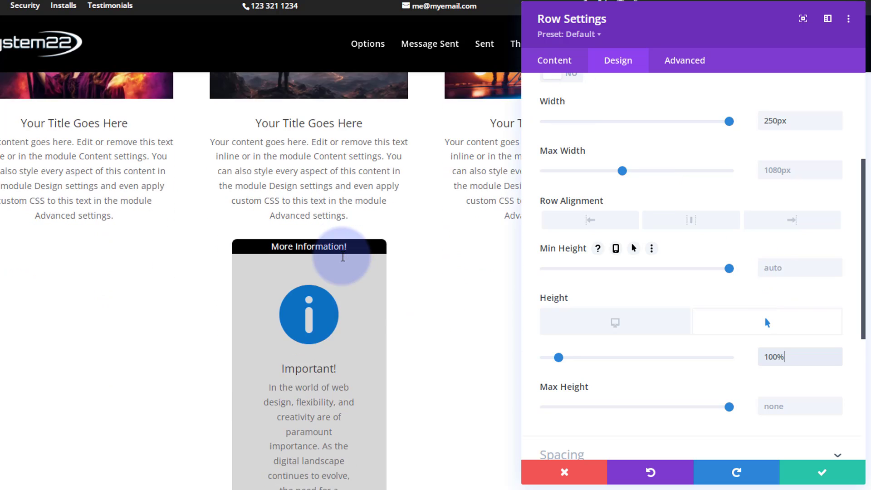
pyautogui.scroll(-8, 343, 257)
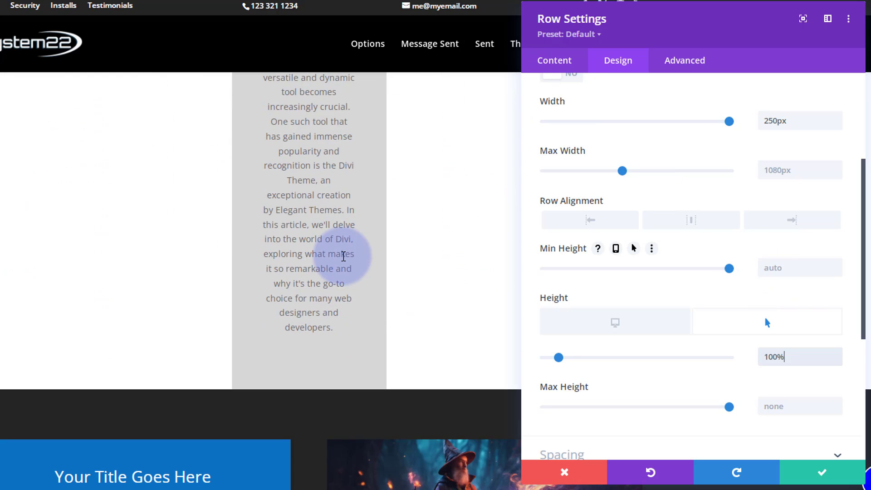
pyautogui.scroll(7, 343, 256)
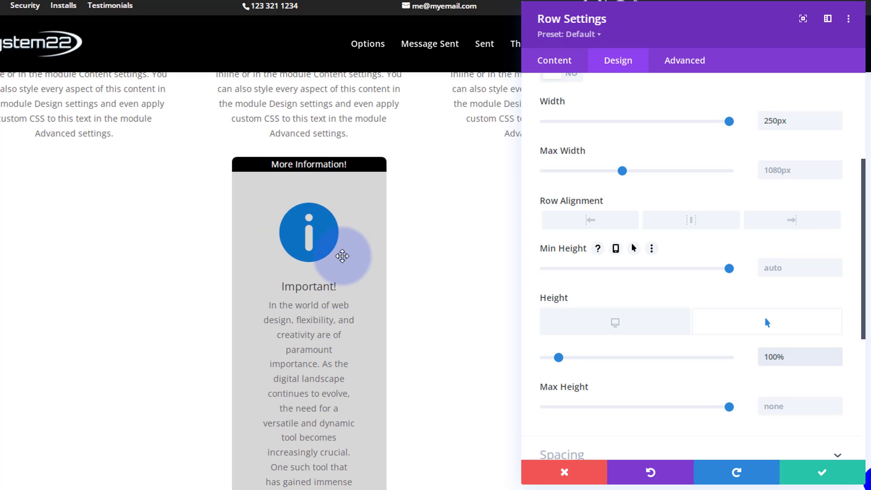
pyautogui.scroll(2, 343, 255)
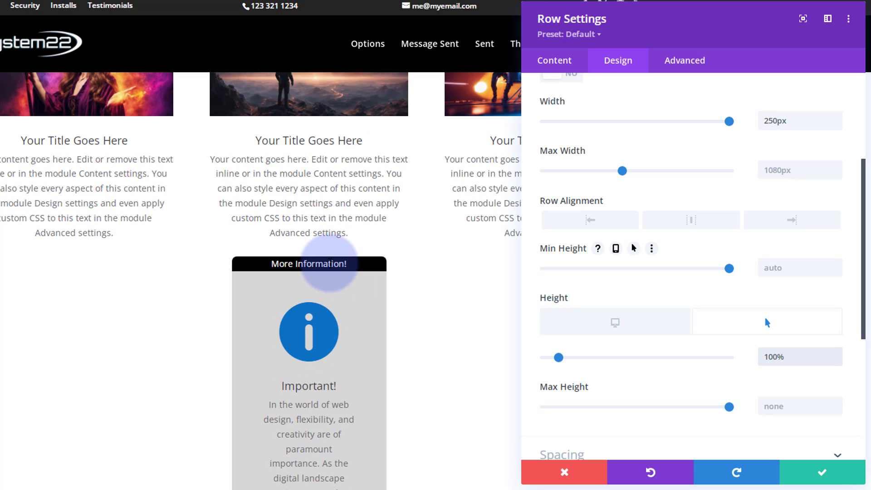
pyautogui.scroll(-7, 243, 235)
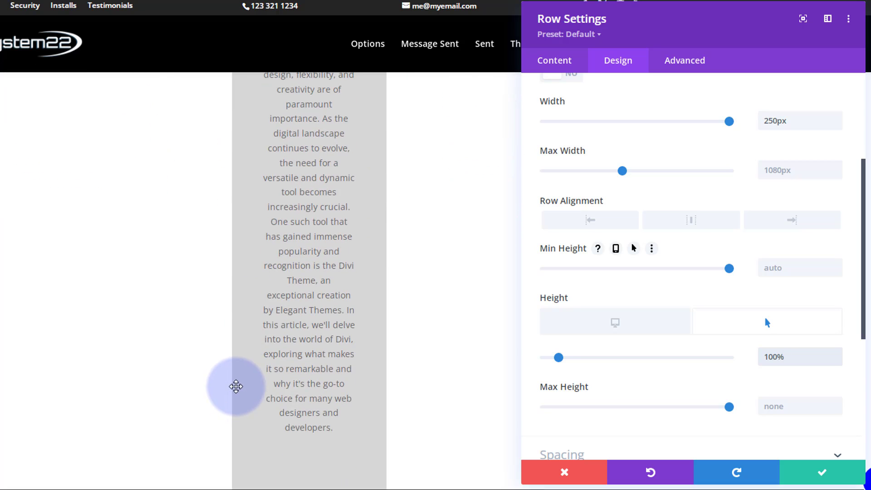
pyautogui.scroll(4, 408, 344)
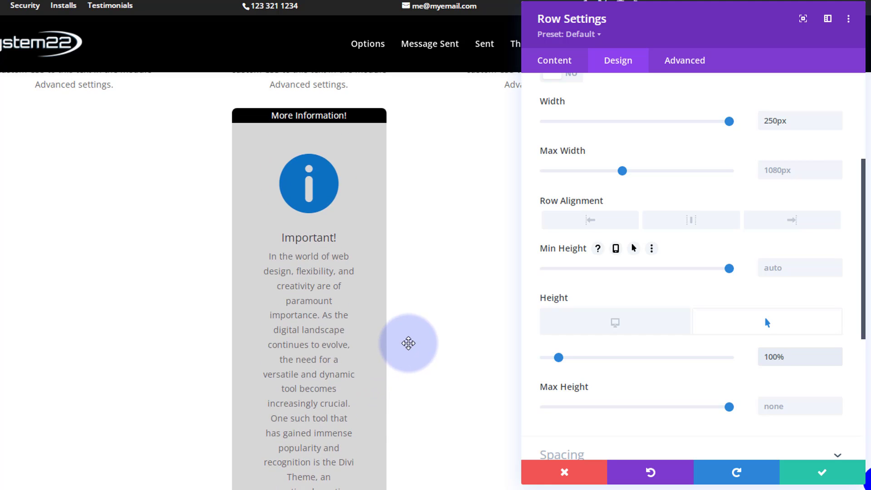
pyautogui.scroll(3, 409, 344)
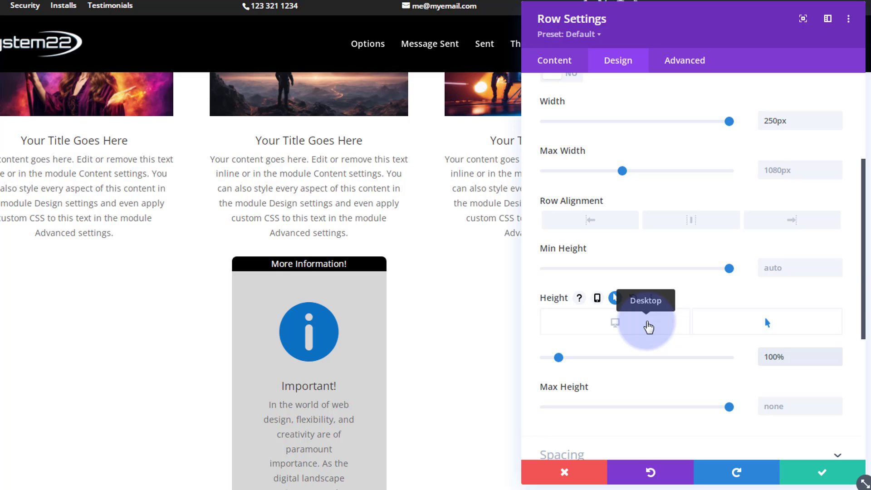
# Step: Enable hover options for the row's width and set the hover width to 100%
pyautogui.scroll(3, 647, 324)
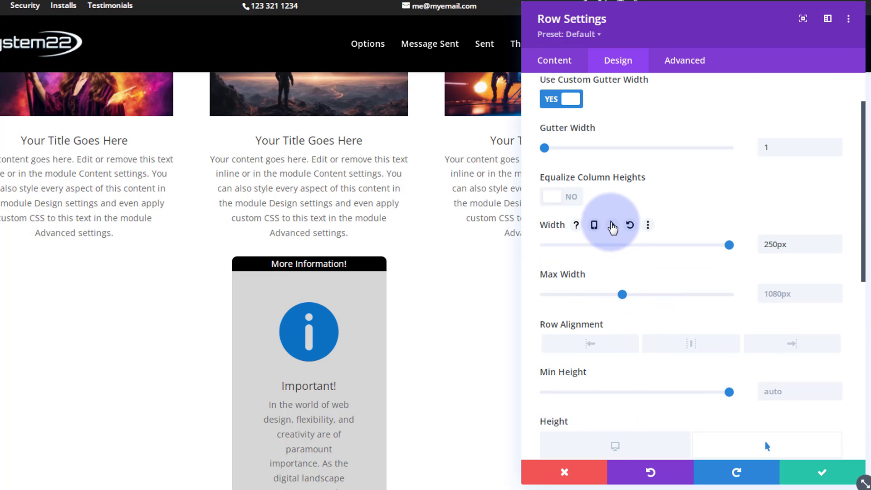
pyautogui.click(613, 225)
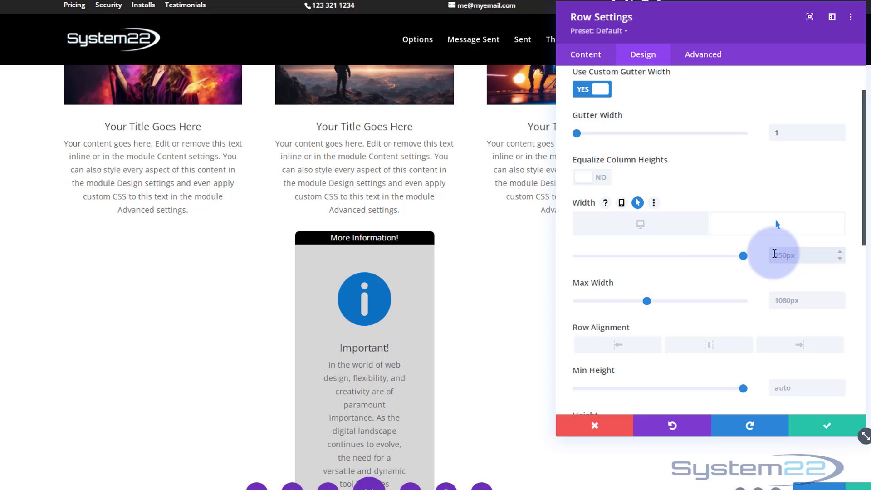
pyautogui.click(775, 254)
pyautogui.write('100px%')
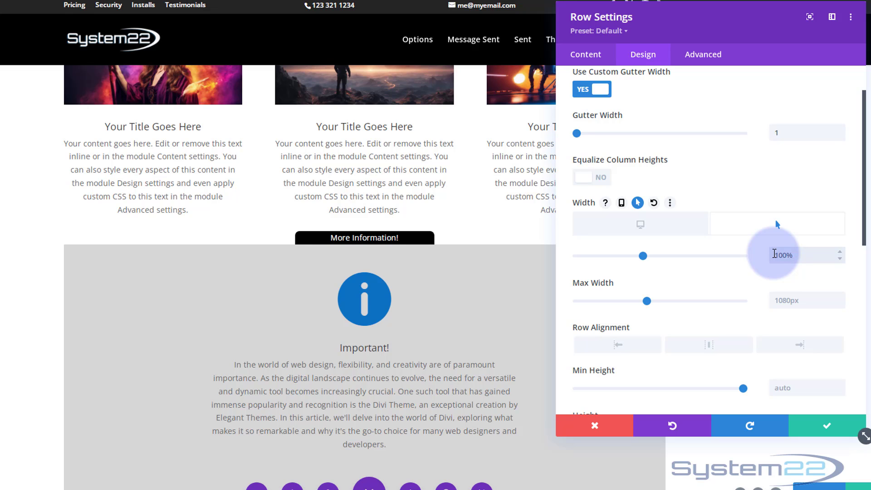
pyautogui.scroll(-3, 492, 313)
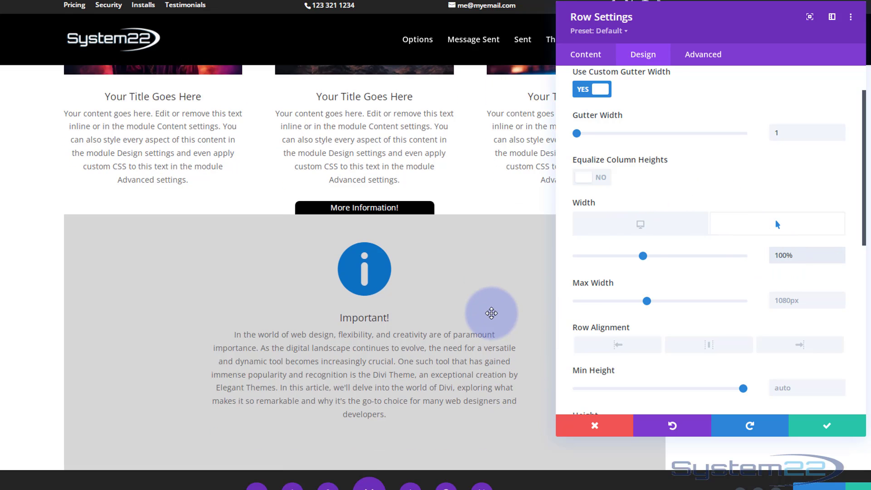
pyautogui.scroll(2, 493, 313)
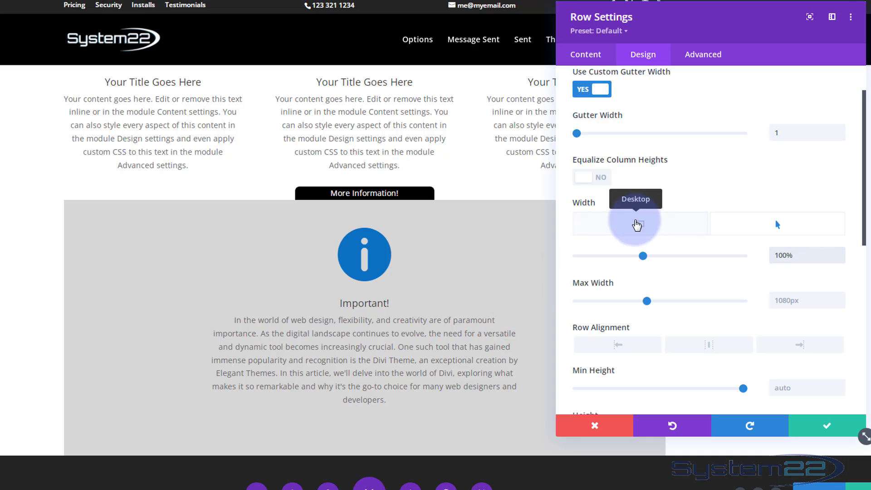
# Step: Compare the row's desktop and hover width states in the page preview
pyautogui.click(637, 227)
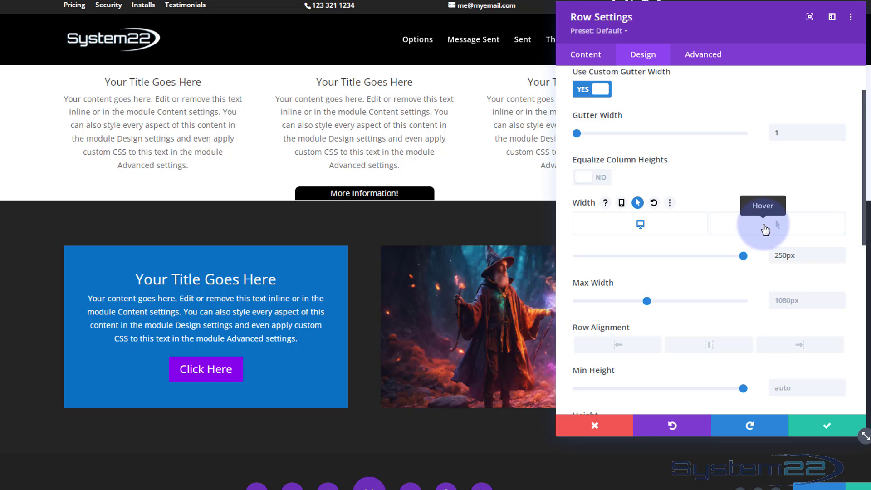
pyautogui.click(766, 230)
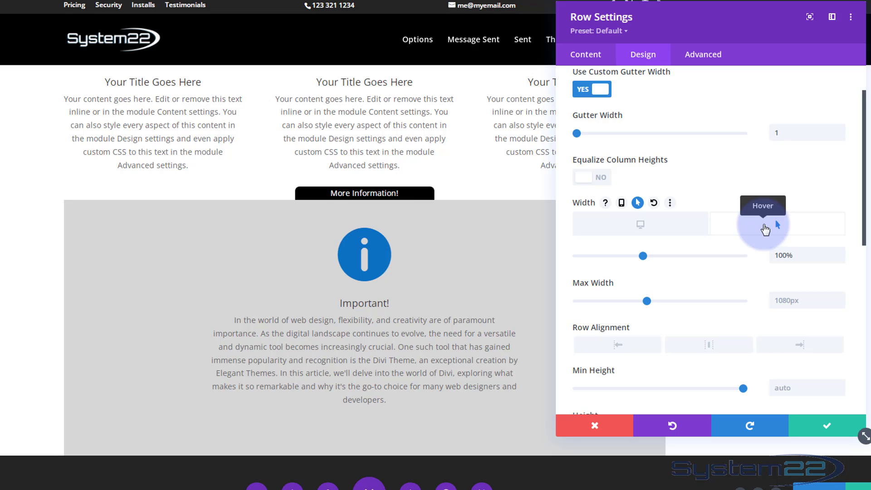
pyautogui.click(655, 227)
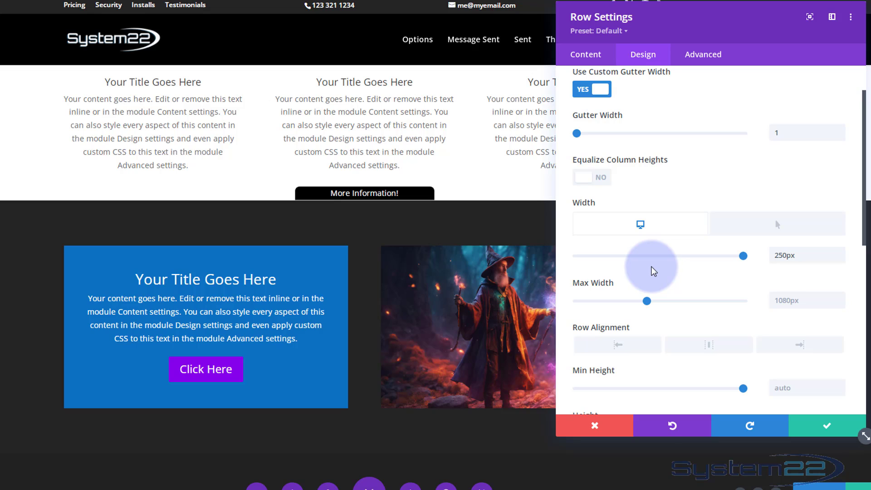
# Step: Open the row's transition settings and try a transition duration of 3000ms
pyautogui.scroll(2, 654, 271)
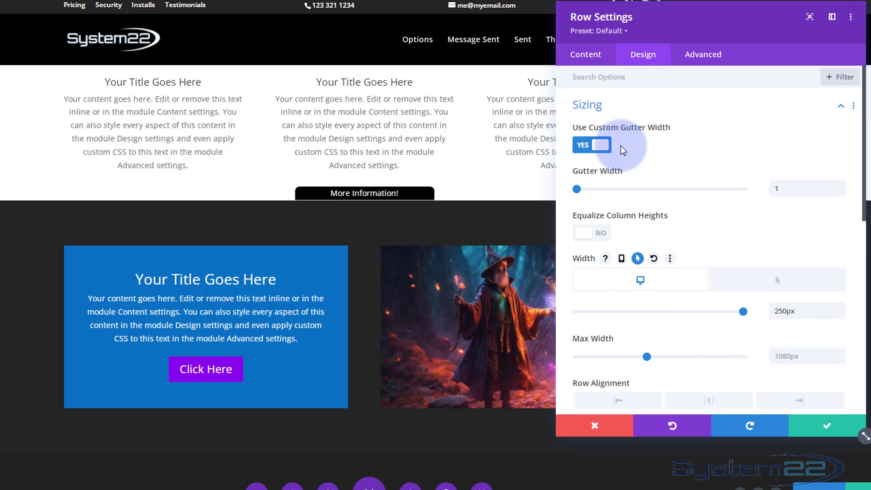
pyautogui.click(715, 57)
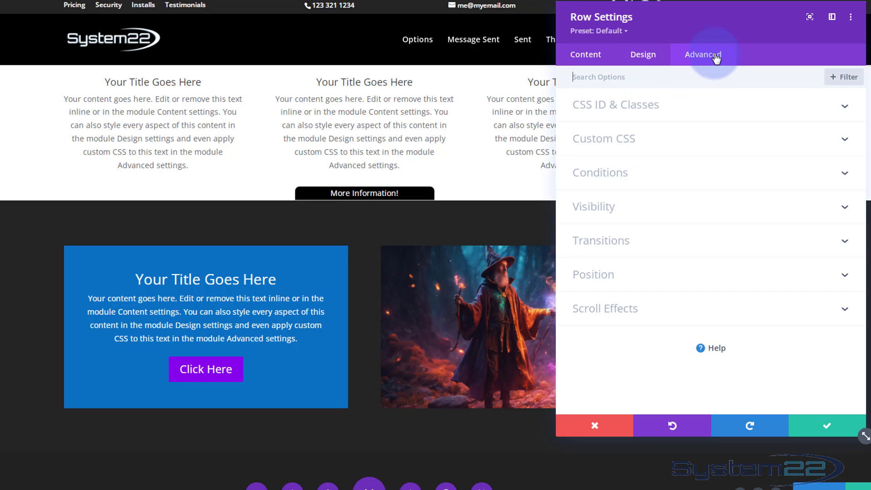
pyautogui.click(706, 243)
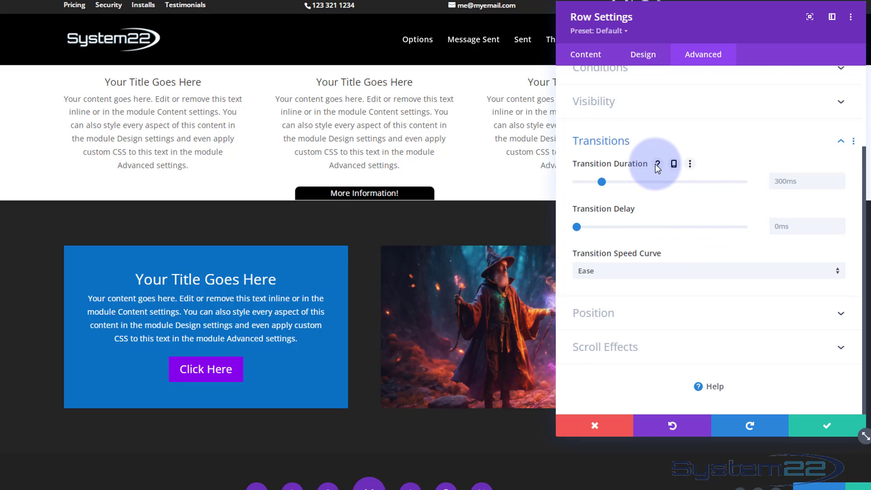
pyautogui.click(775, 181)
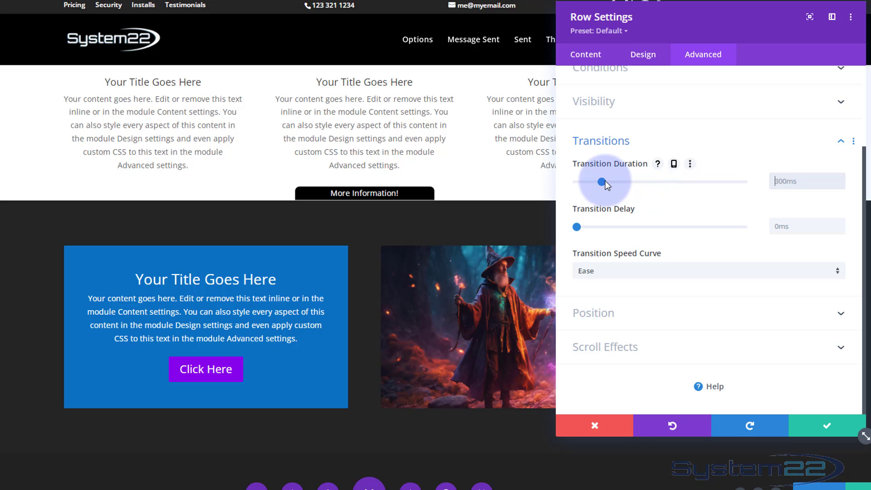
pyautogui.moveTo(603, 180); pyautogui.dragTo(762, 184)
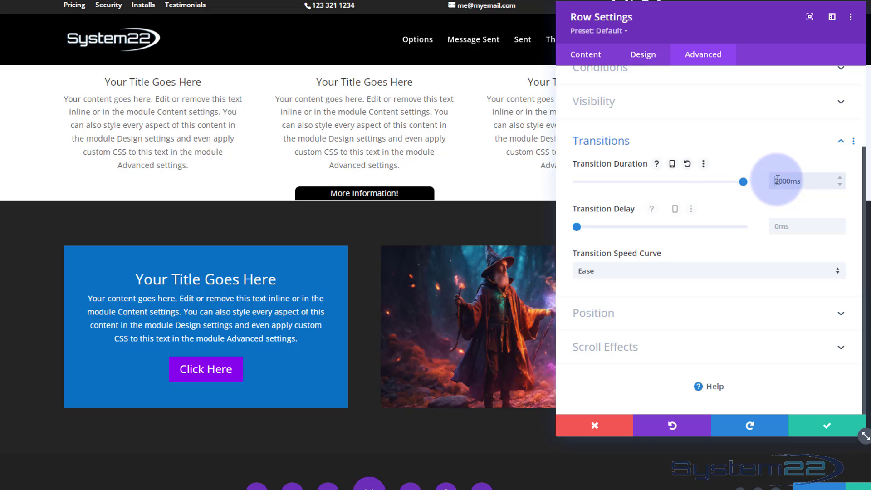
pyautogui.moveTo(777, 181); pyautogui.dragTo(779, 180)
pyautogui.write('3')
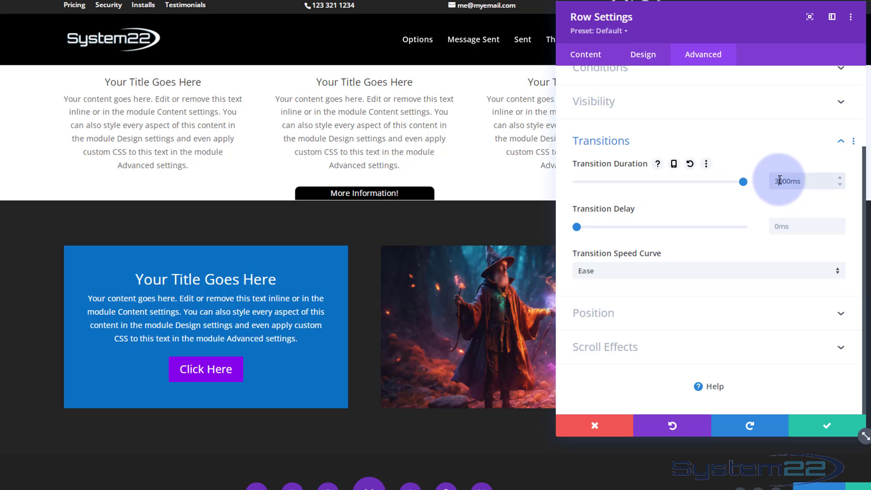
pyautogui.click(769, 183)
pyautogui.click(735, 239)
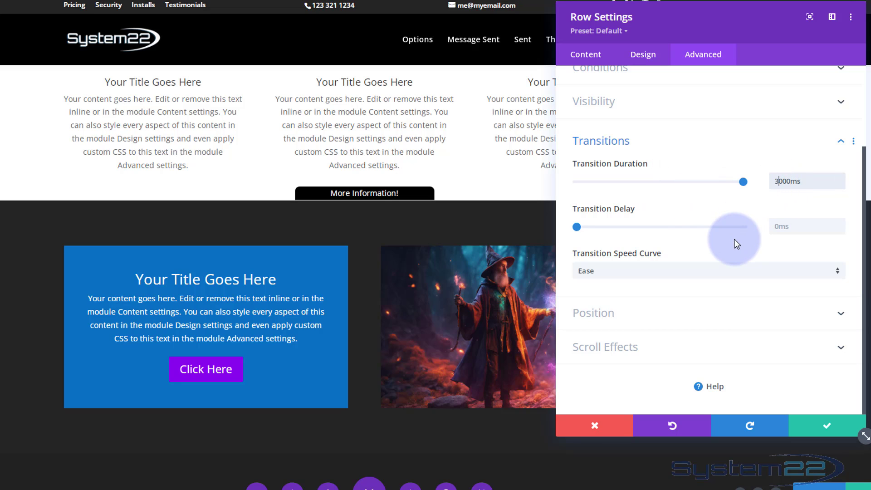
# Step: Set the row's transition duration to 1500ms
pyautogui.click(775, 180)
pyautogui.moveTo(775, 181); pyautogui.dragTo(782, 181)
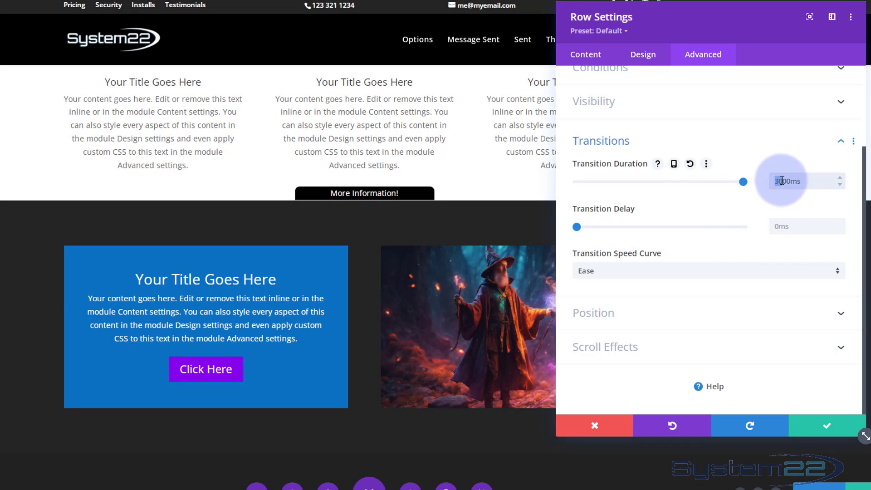
pyautogui.write('15')
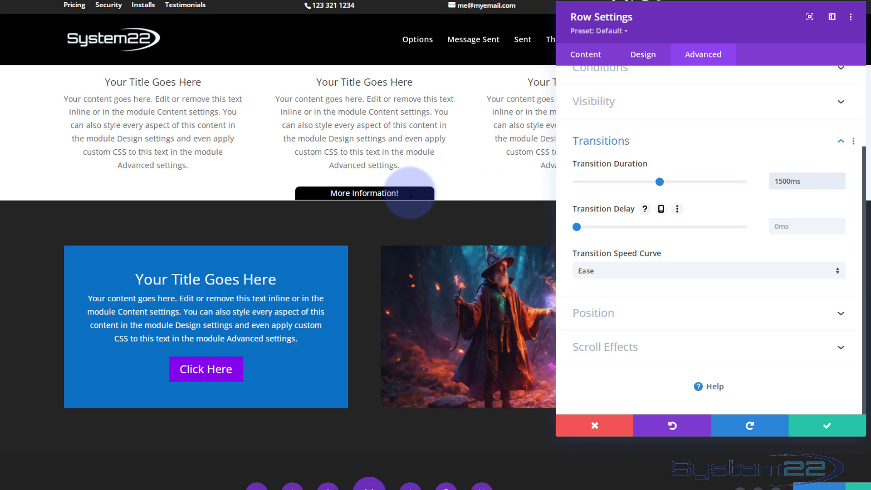
# Step: Set the row's transition delay to 20ms and its speed curve to Ease-In-Out, and save the row settings
pyautogui.click(780, 227)
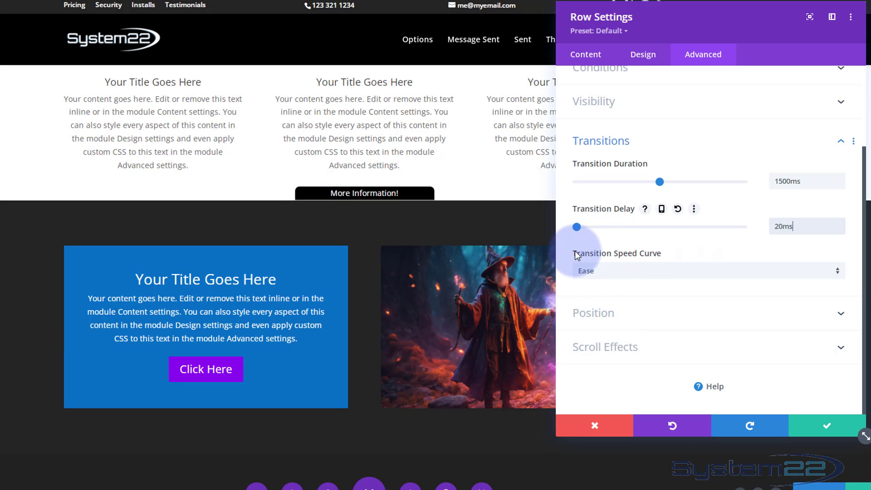
pyautogui.click(642, 273)
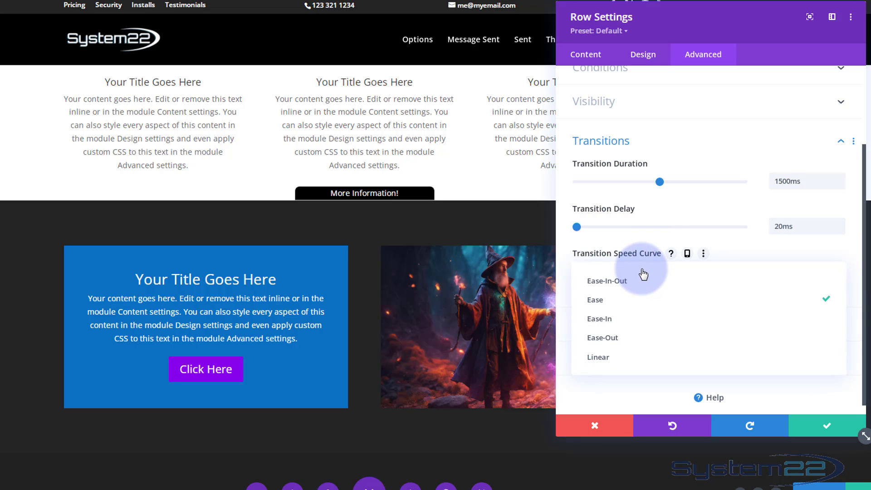
pyautogui.click(616, 281)
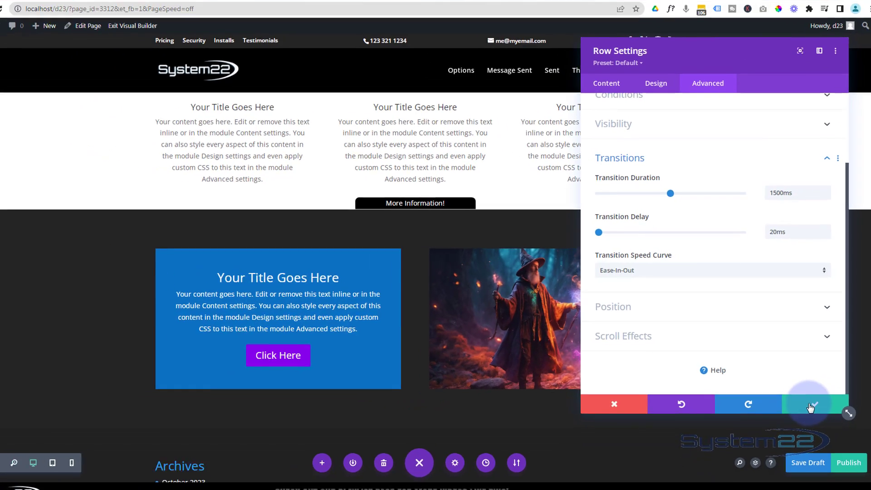
pyautogui.click(823, 425)
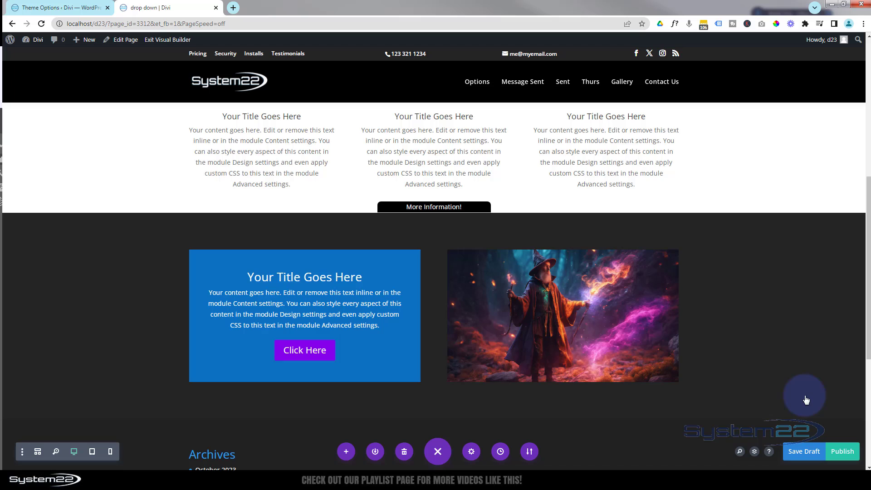
# Step: Save the page as a draft and exit the Visual Builder
pyautogui.click(801, 456)
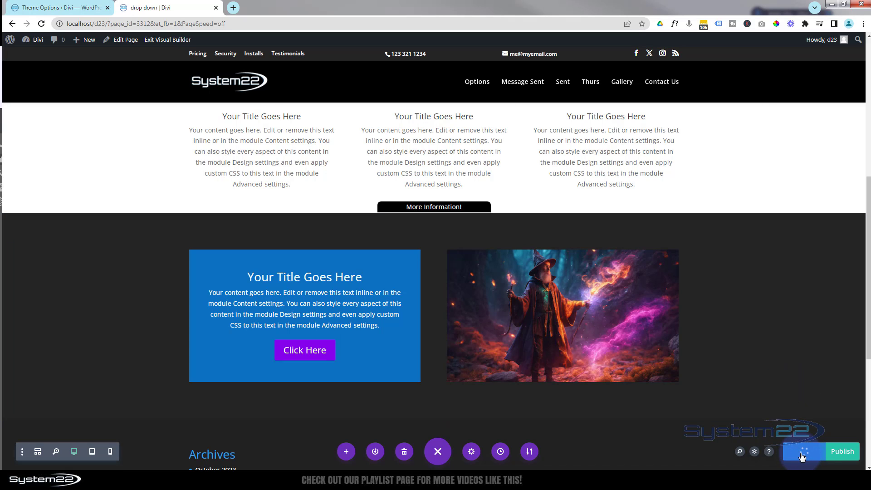
pyautogui.click(157, 41)
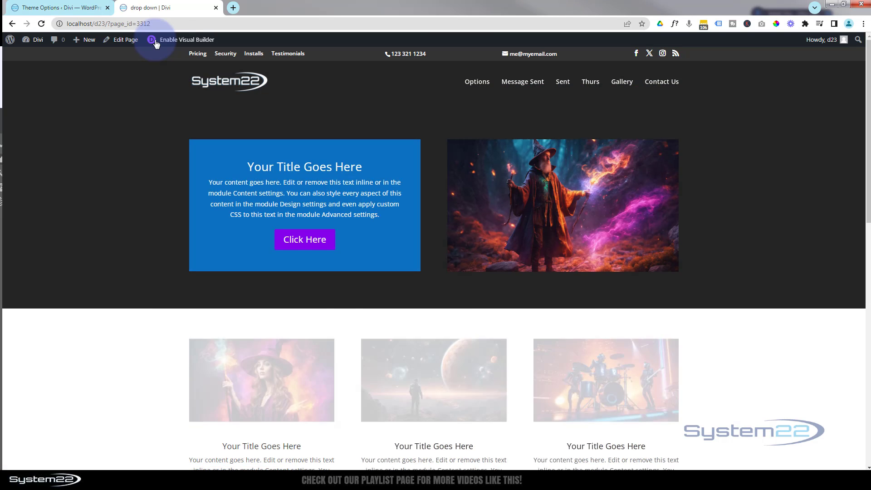
# Step: Check on the live page how the "More Information!" tab beneath the blurbs expands and collapses on hover
pyautogui.scroll(-5, 139, 179)
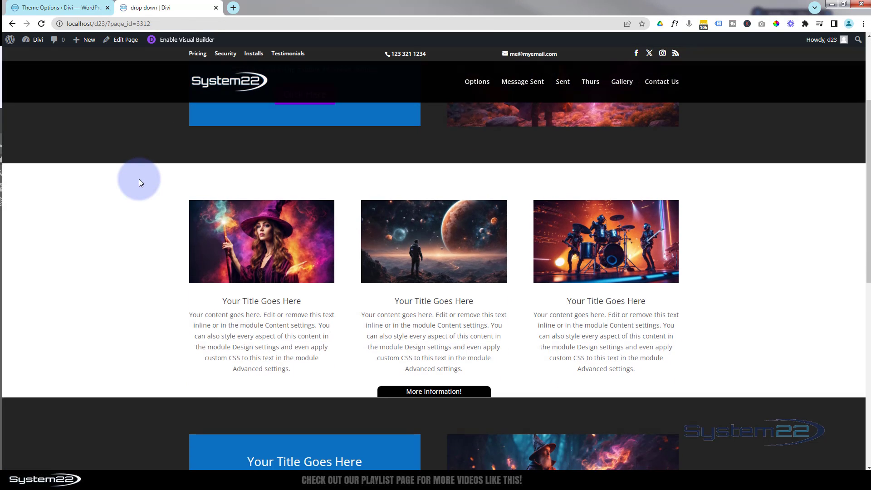
pyautogui.scroll(-1, 139, 179)
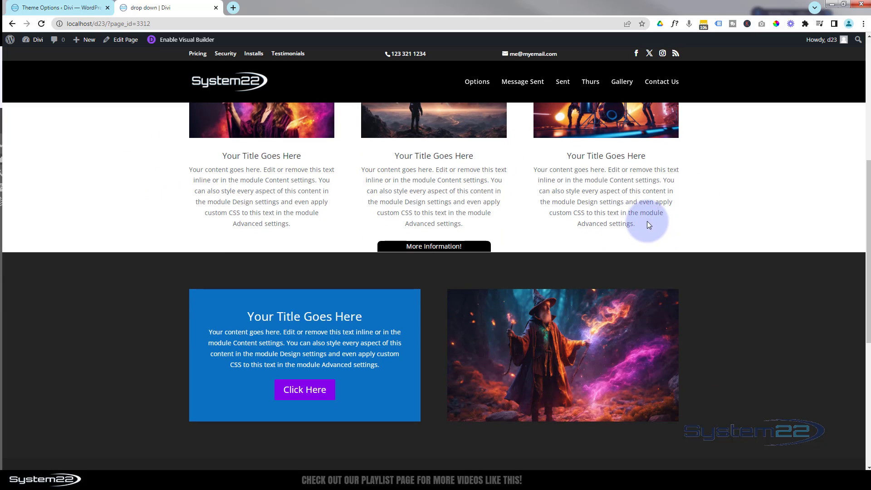
pyautogui.click(472, 245)
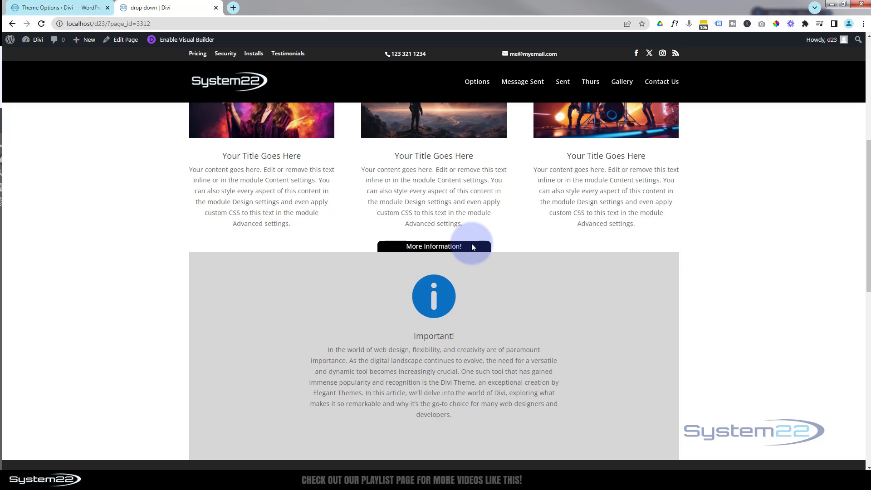
pyautogui.scroll(-3, 470, 244)
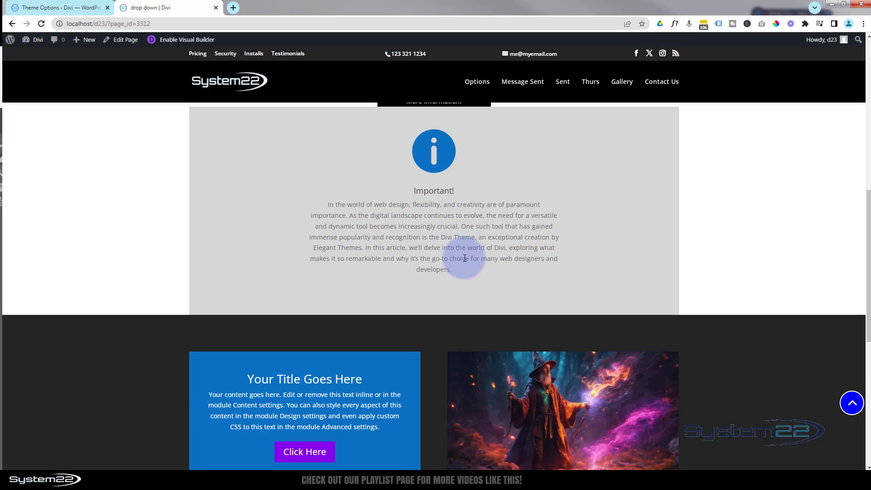
pyautogui.scroll(2, 463, 257)
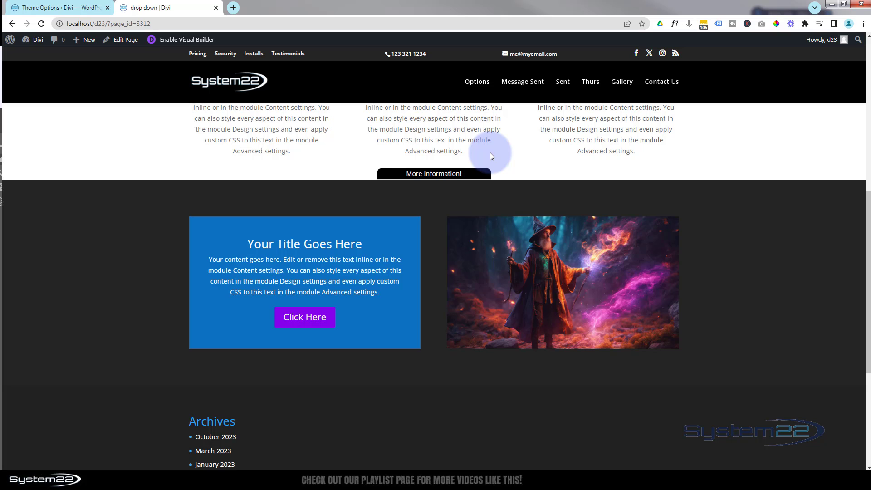
pyautogui.moveTo(471, 173)
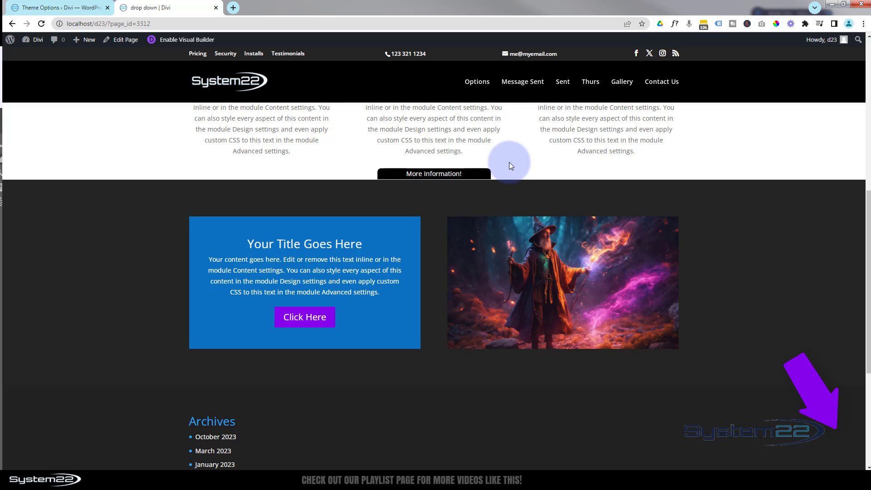
pyautogui.scroll(10, 526, 192)
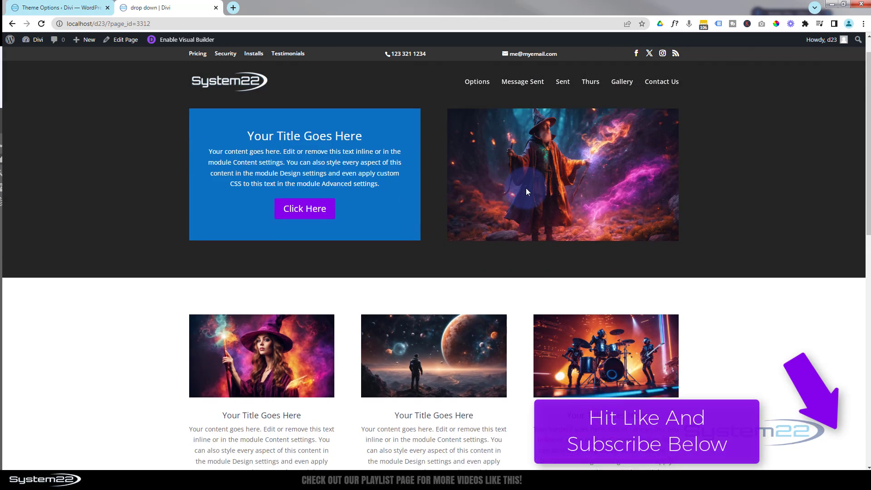
pyautogui.scroll(-6, 526, 191)
pyautogui.scroll(-3, 527, 188)
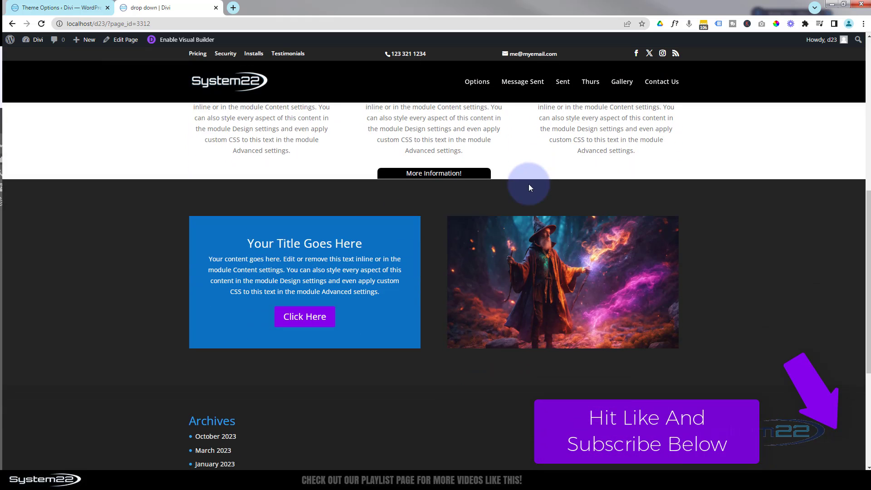
pyautogui.click(475, 139)
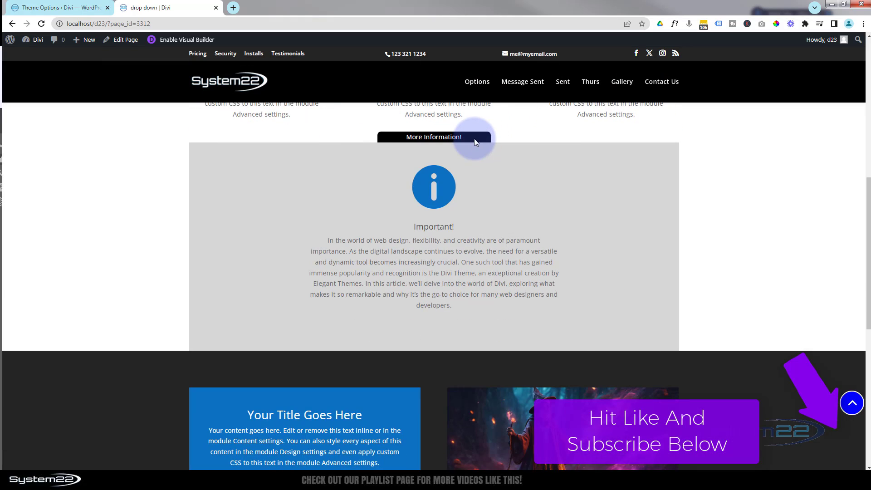